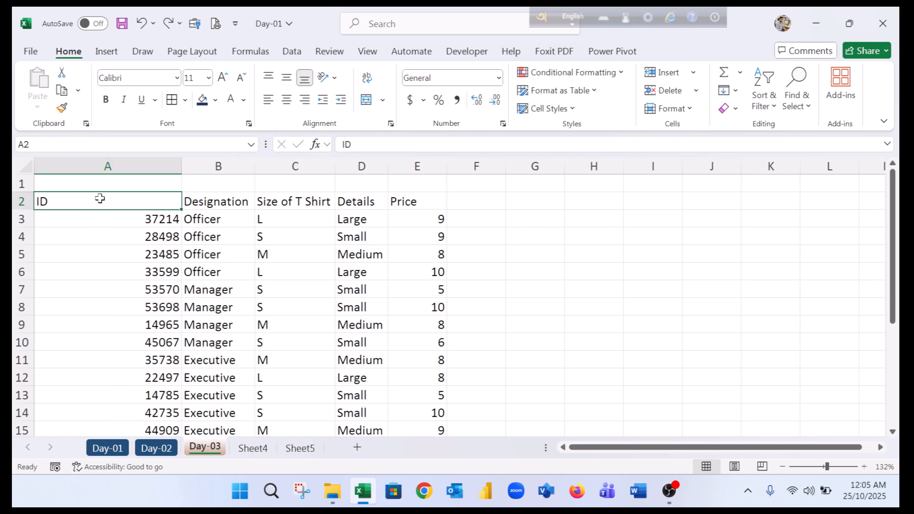
Center the contents of the whole data table, A2:E22, horizontally
click(113, 255)
click(108, 196)
scroll(280, 284, down, 2)
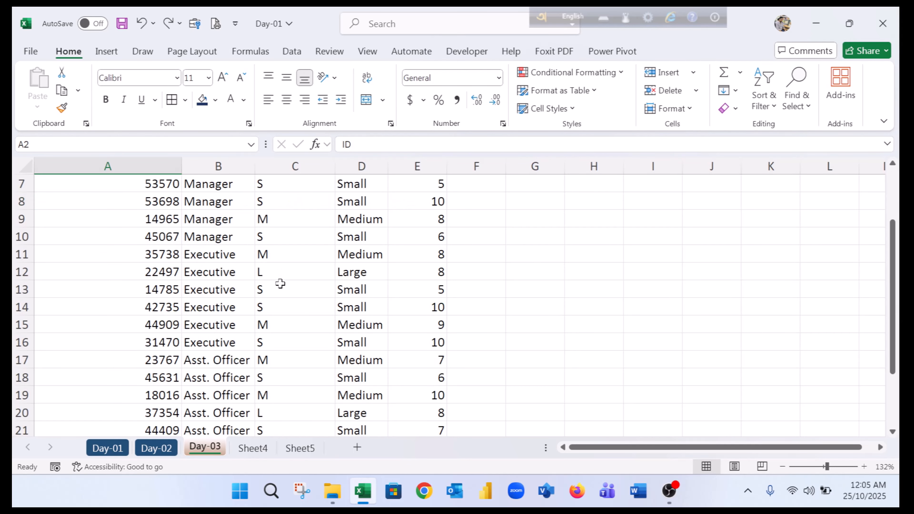
scroll(281, 284, down, 2)
scroll(285, 294, up, 1)
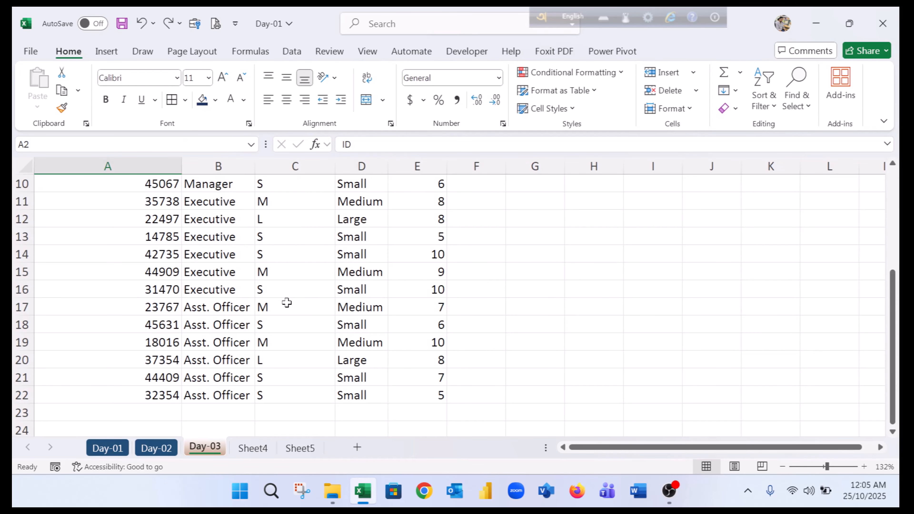
shift+click(432, 393)
scroll(382, 293, up, 3)
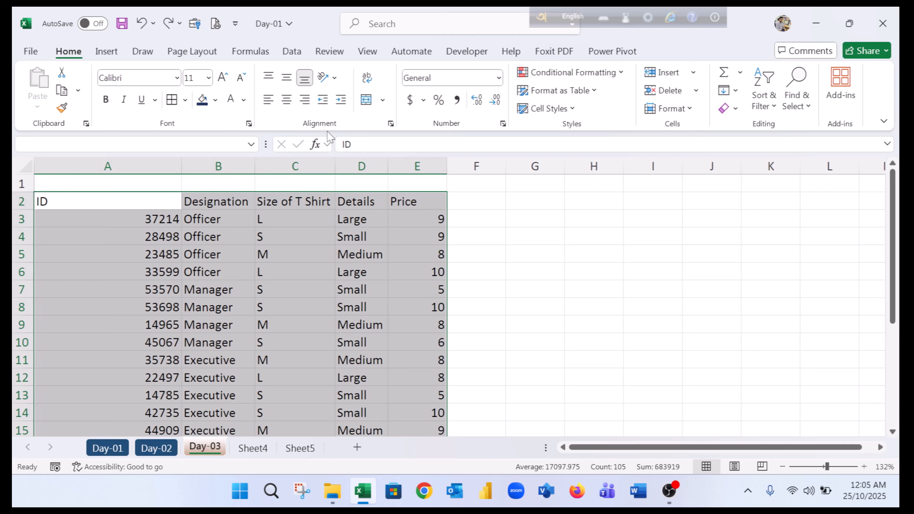
click(289, 102)
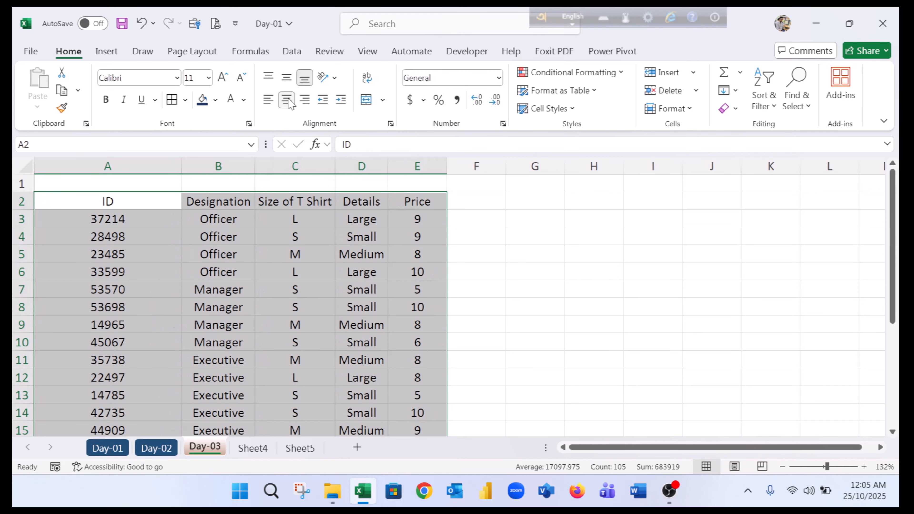
Apply All Borders to the data table
click(185, 100)
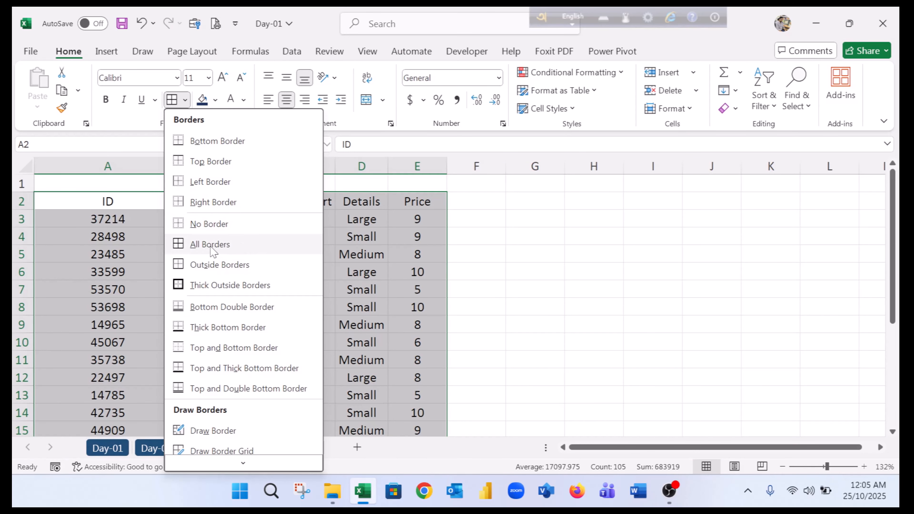
click(211, 238)
scroll(312, 265, down, 4)
scroll(312, 264, up, 4)
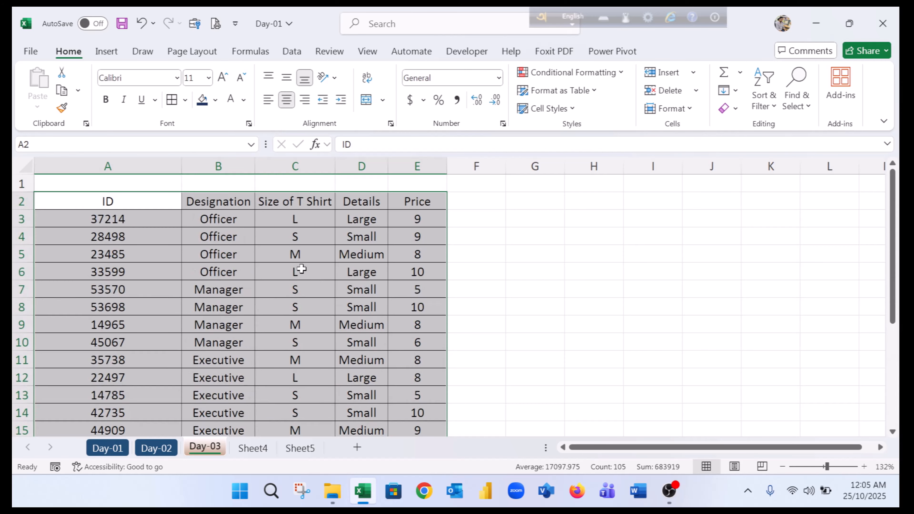
Fill the header row A2:E2 with dark blue and set its text colour to white
click(296, 236)
click(80, 201)
drag(80, 202, 445, 200)
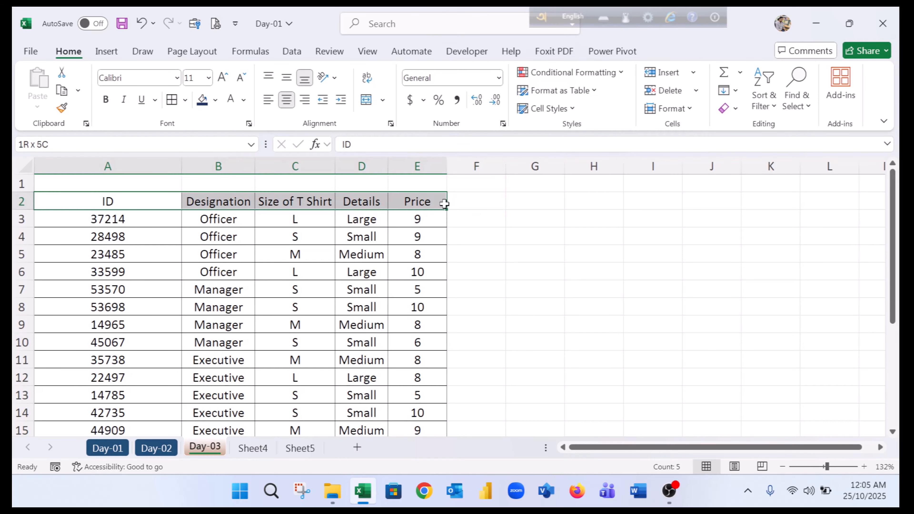
click(215, 101)
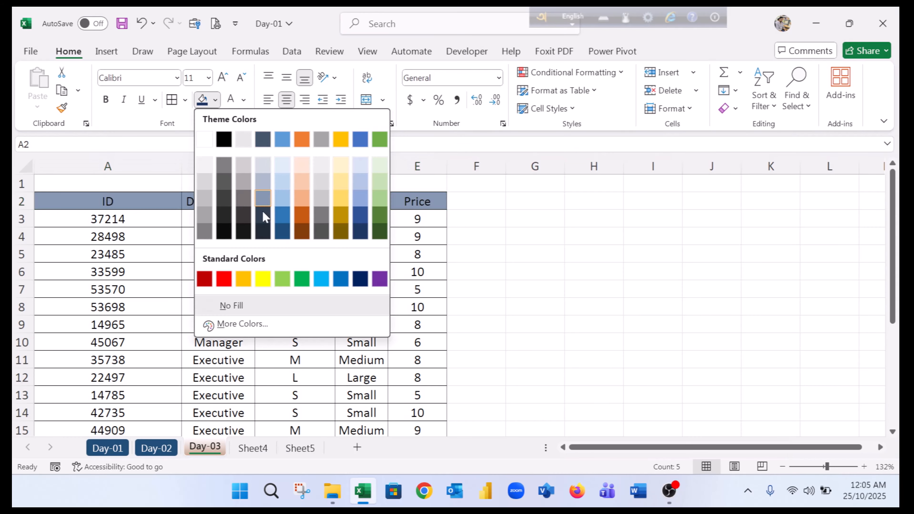
click(360, 233)
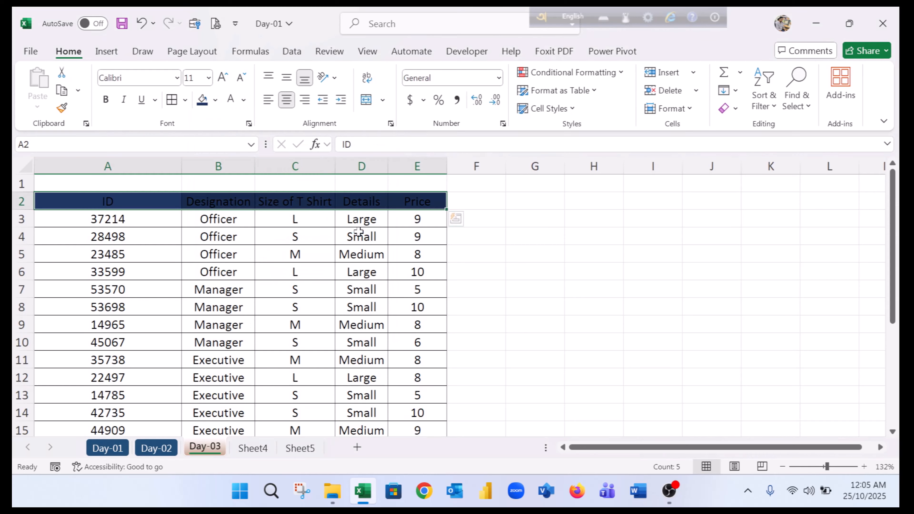
click(243, 101)
click(233, 159)
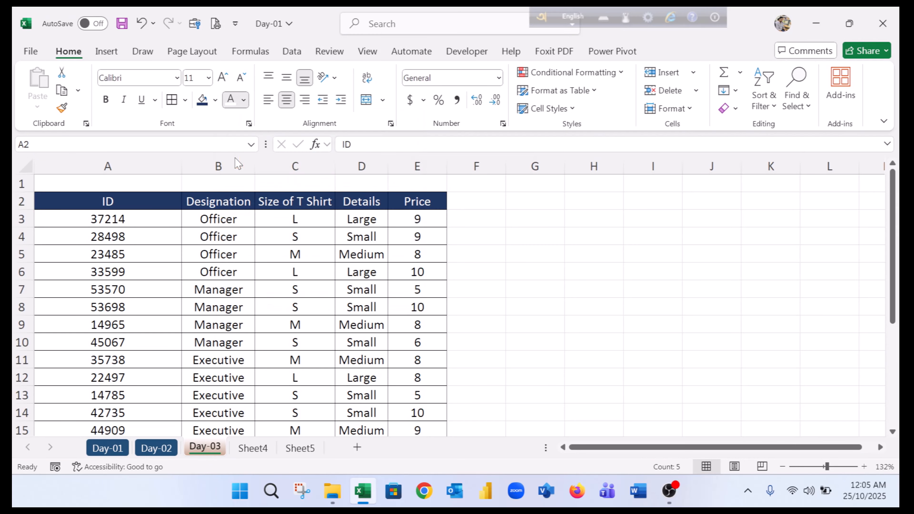
click(574, 266)
click(234, 327)
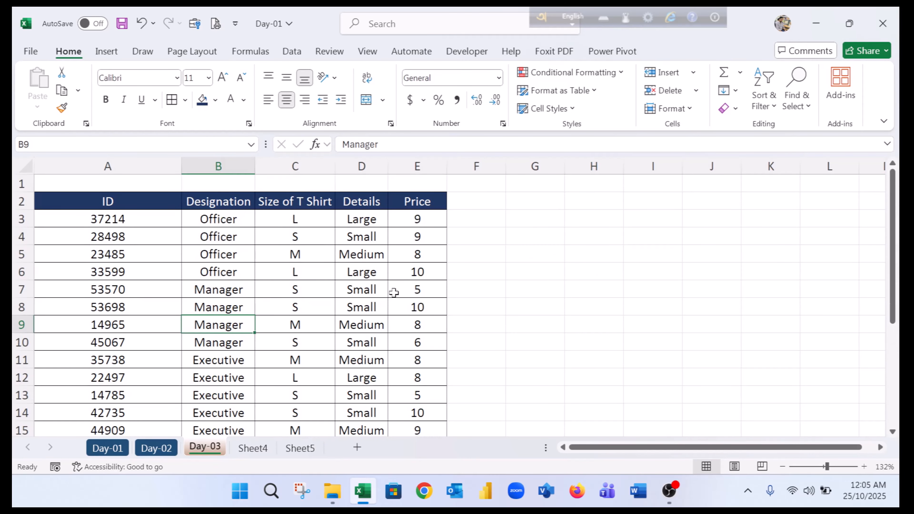
Hide the gridlines on the Day-03 sheet
click(22, 167)
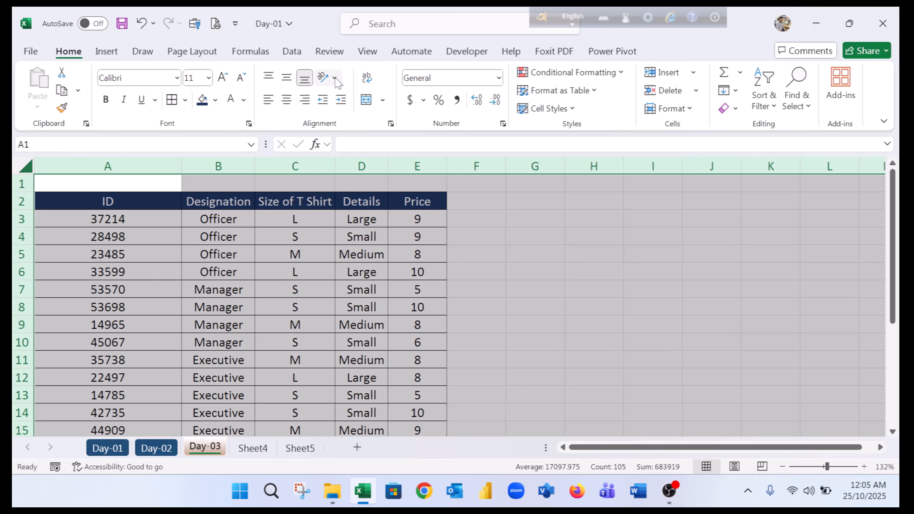
click(365, 53)
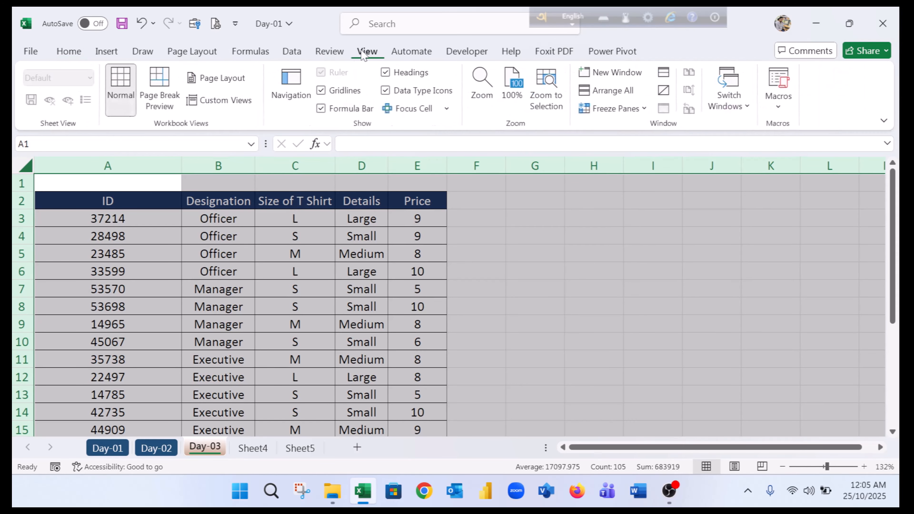
click(321, 90)
click(362, 254)
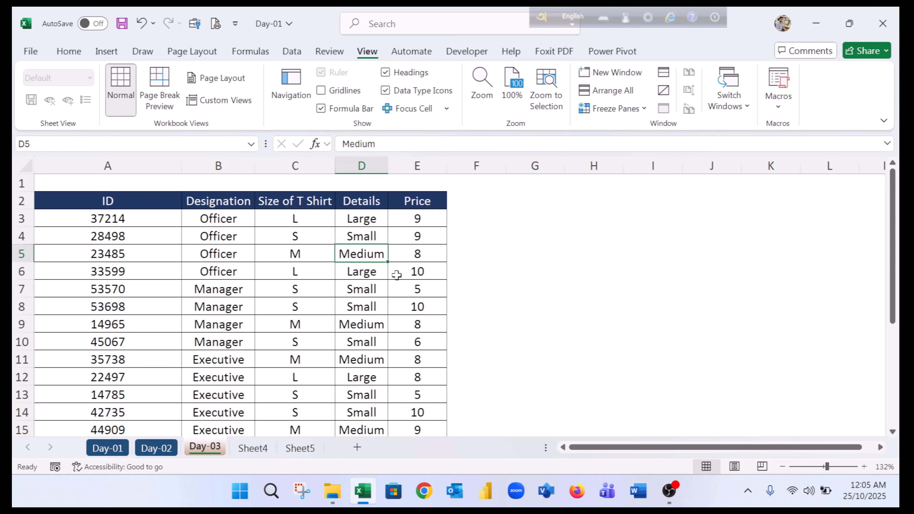
scroll(360, 276, down, 2)
scroll(326, 277, up, 2)
scroll(331, 281, down, 6)
scroll(332, 274, up, 6)
click(330, 242)
Highlight values greater than 8 in column E with Light Red Fill with Dark Red Text using conditional formatting
click(68, 51)
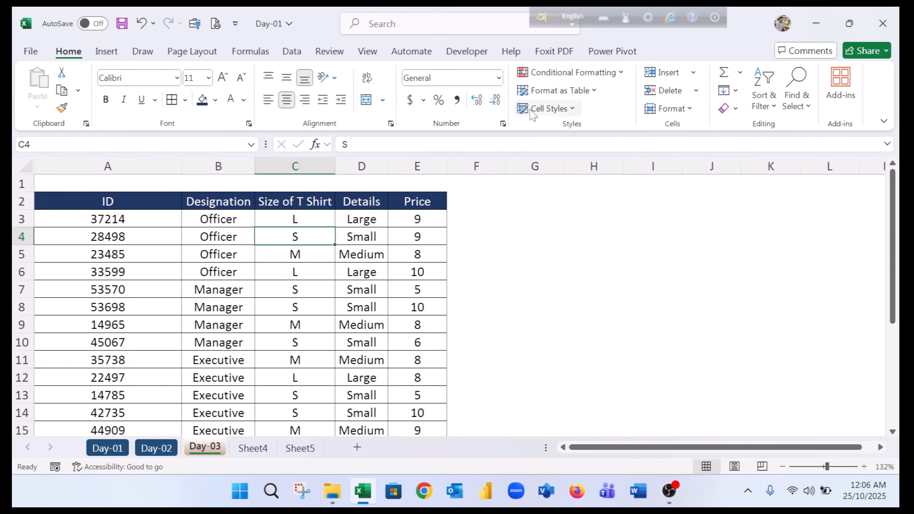
click(621, 73)
mouse_move(601, 101)
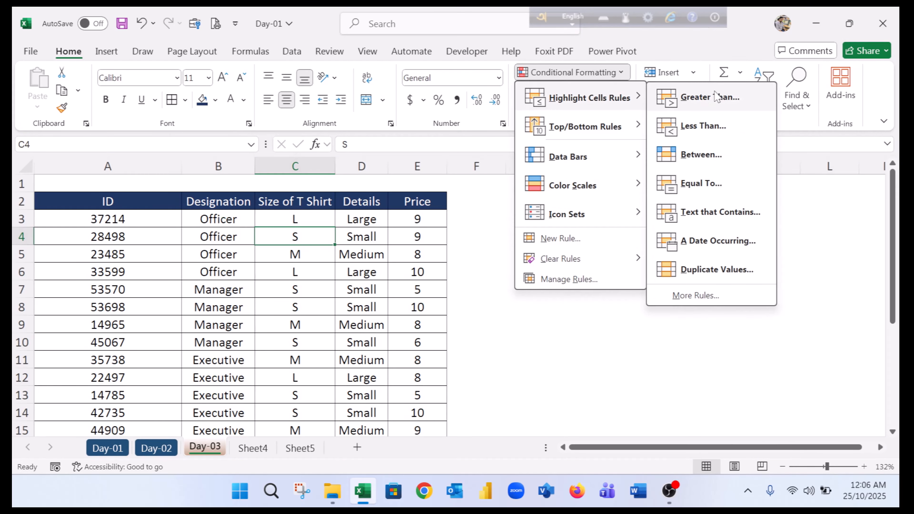
click(402, 179)
click(417, 166)
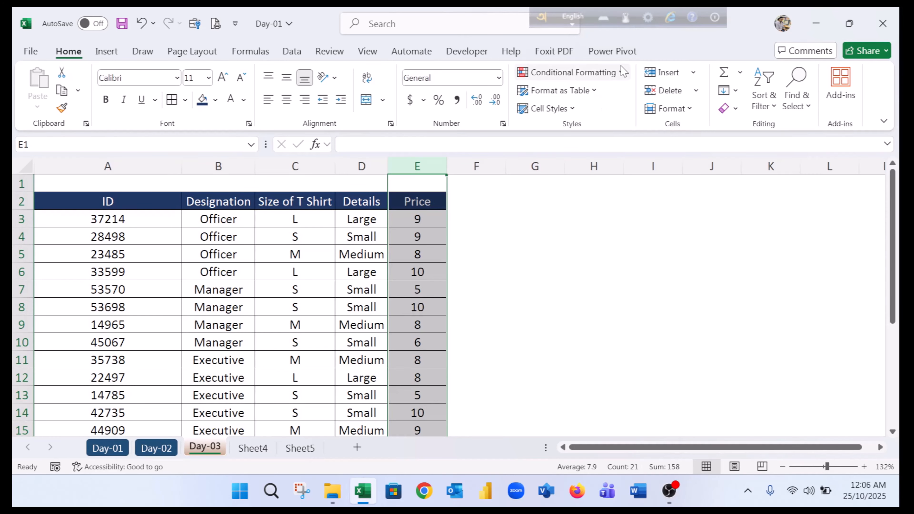
click(624, 72)
mouse_move(618, 98)
click(708, 100)
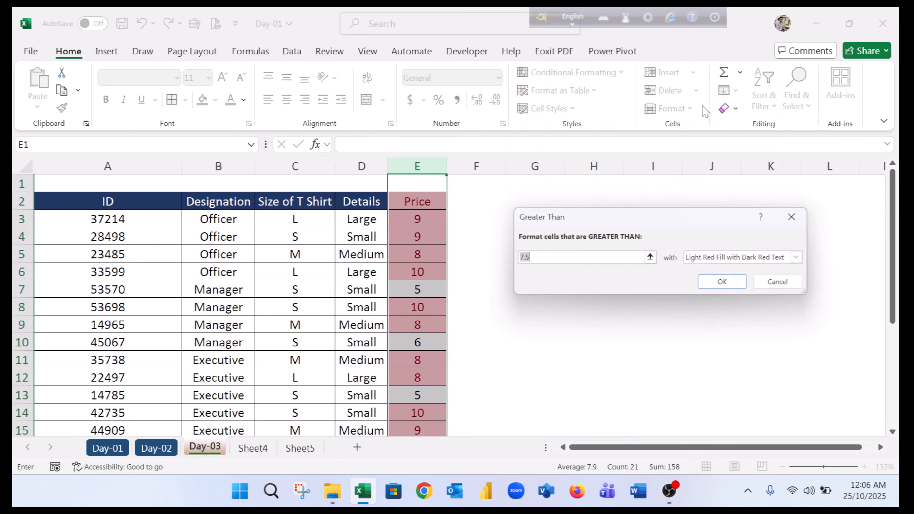
text(8)
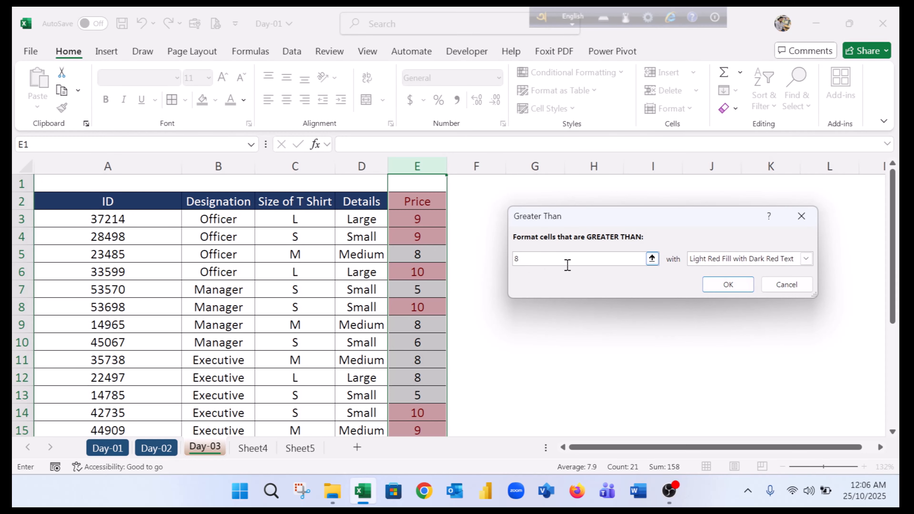
click(741, 286)
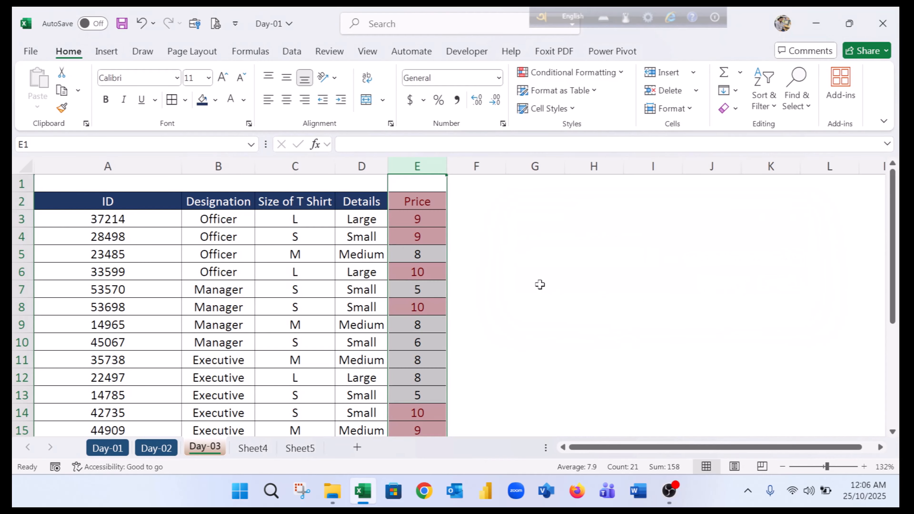
Examine which cells in the Price column are highlighted by the Greater Than rule
click(402, 218)
scroll(428, 317, down, 4)
scroll(423, 305, up, 4)
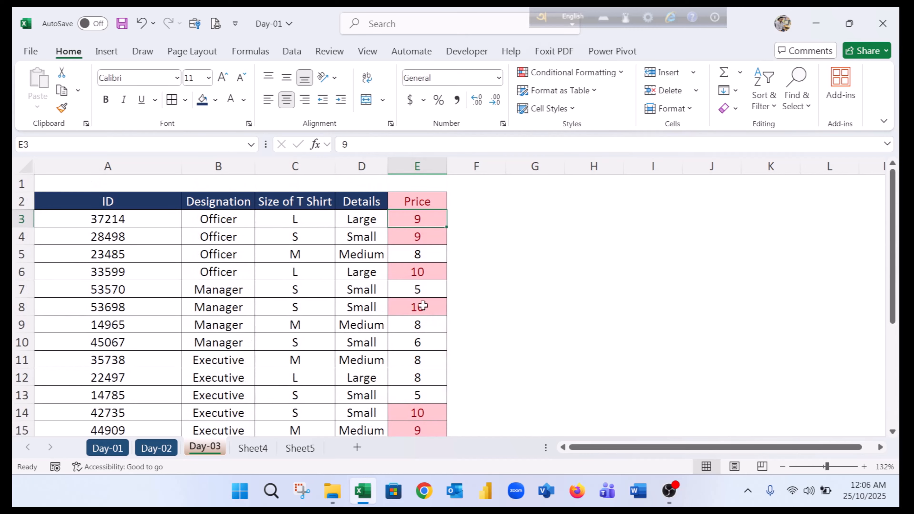
scroll(423, 265, down, 2)
scroll(422, 266, up, 2)
click(431, 239)
click(431, 274)
click(425, 319)
click(422, 360)
scroll(421, 385, down, 2)
click(419, 376)
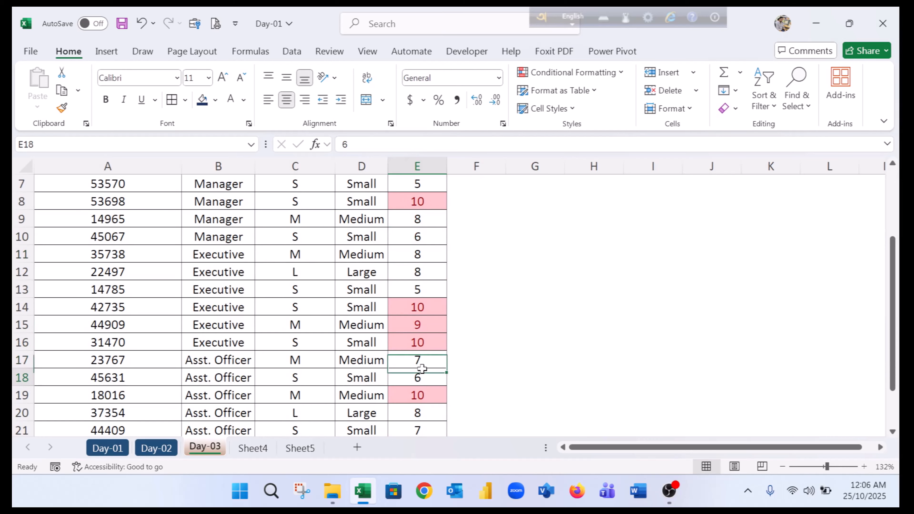
scroll(418, 396, down, 3)
scroll(418, 290, up, 5)
Start a new Greater Than highlight rule for the Price cells E2:E22, header included
click(417, 201)
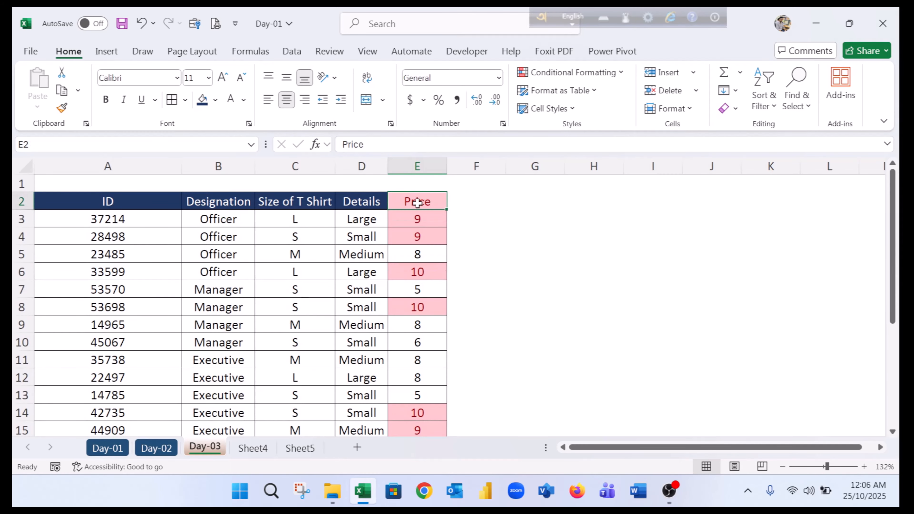
click(419, 167)
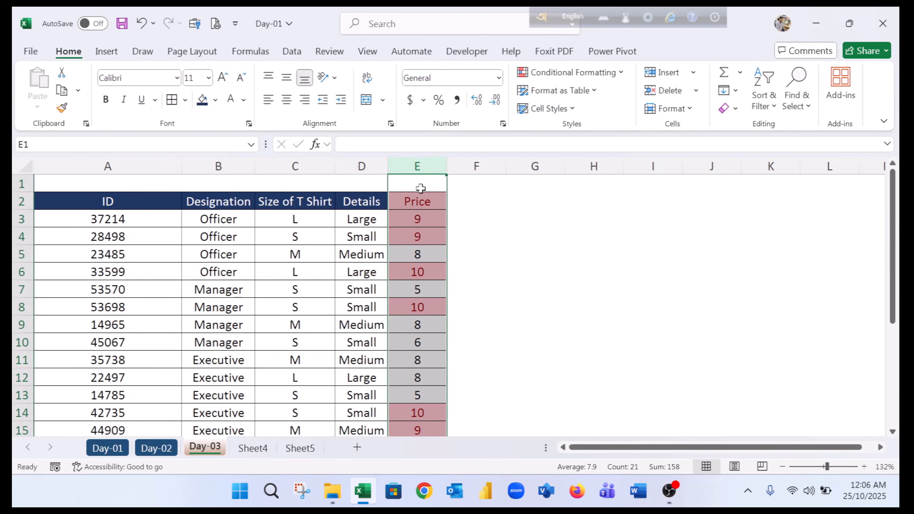
click(422, 202)
key(ctrl+shift+Down)
scroll(419, 347, up, 4)
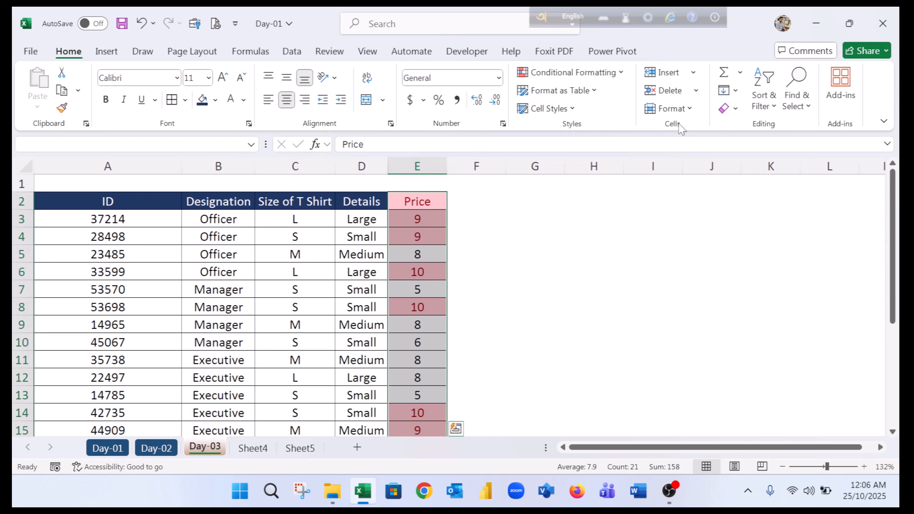
click(575, 72)
mouse_move(590, 98)
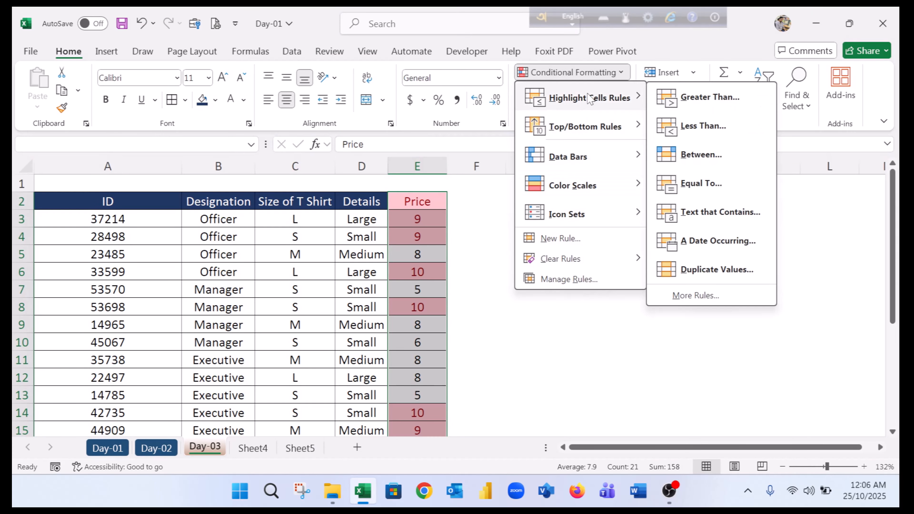
click(697, 98)
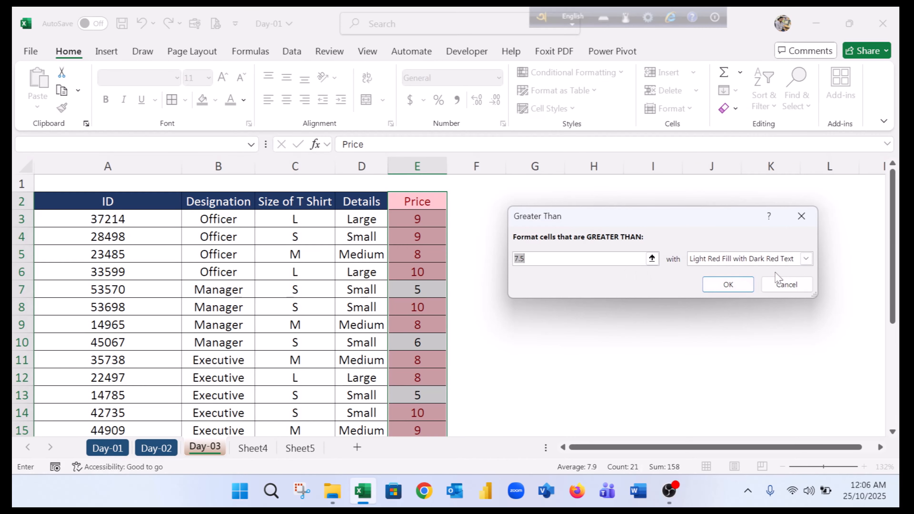
Preview the Yellow Fill with Dark Yellow Text, Green Fill with Dark Green Text and Light Red Fill formats for the rule
click(805, 258)
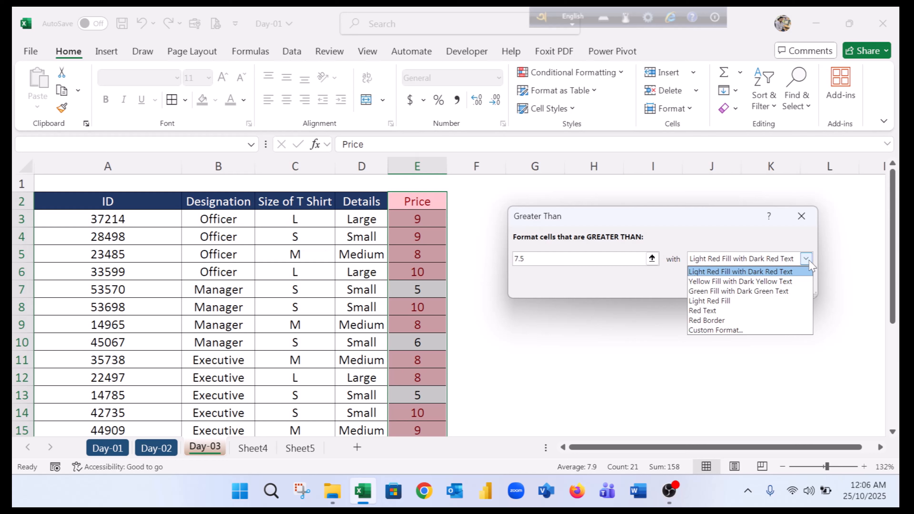
click(751, 281)
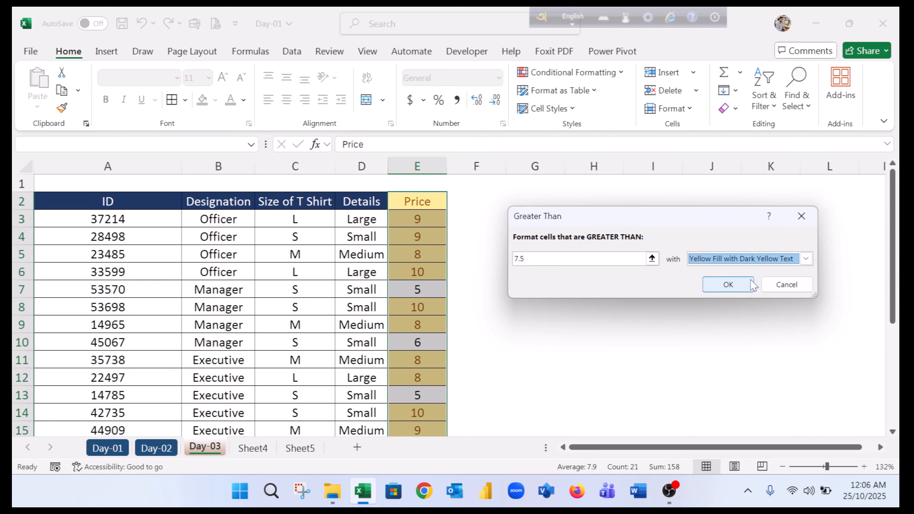
click(807, 259)
click(717, 291)
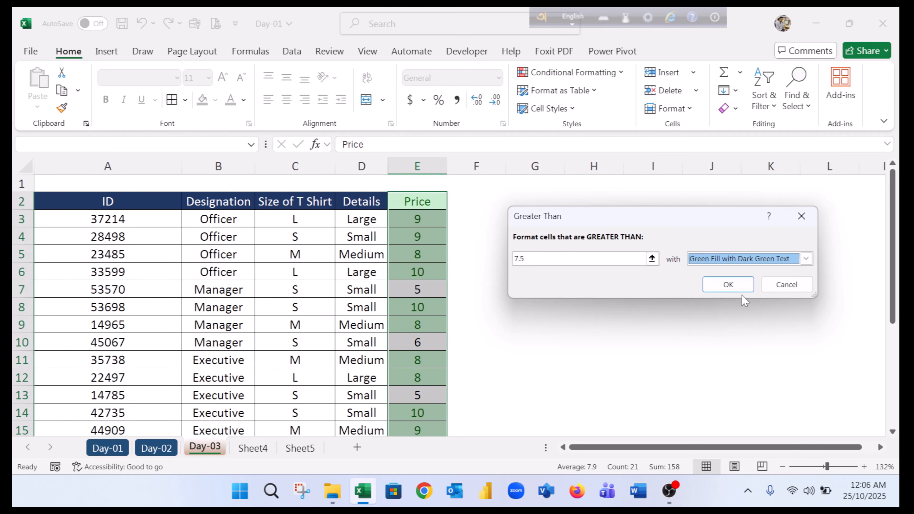
click(806, 258)
click(719, 301)
Start a custom format with a dark blue fill for the Greater Than rule and check its font options
click(805, 258)
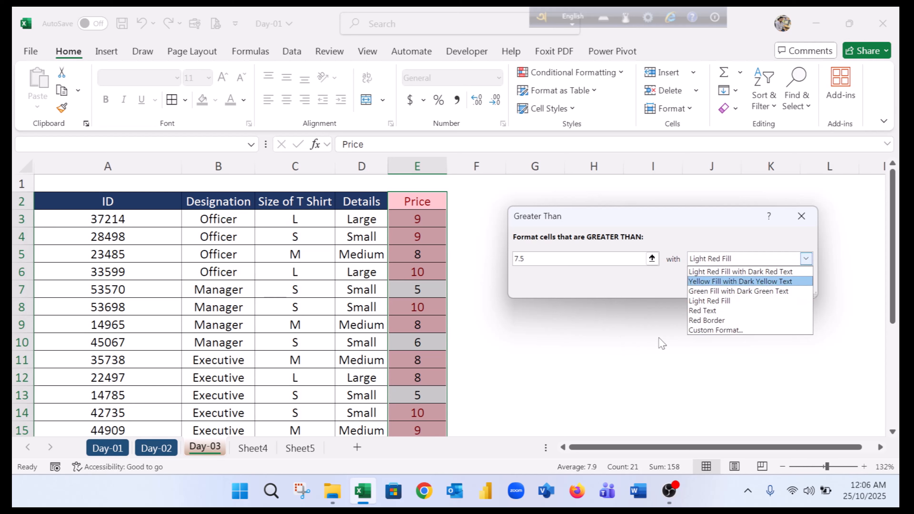
click(725, 330)
click(633, 72)
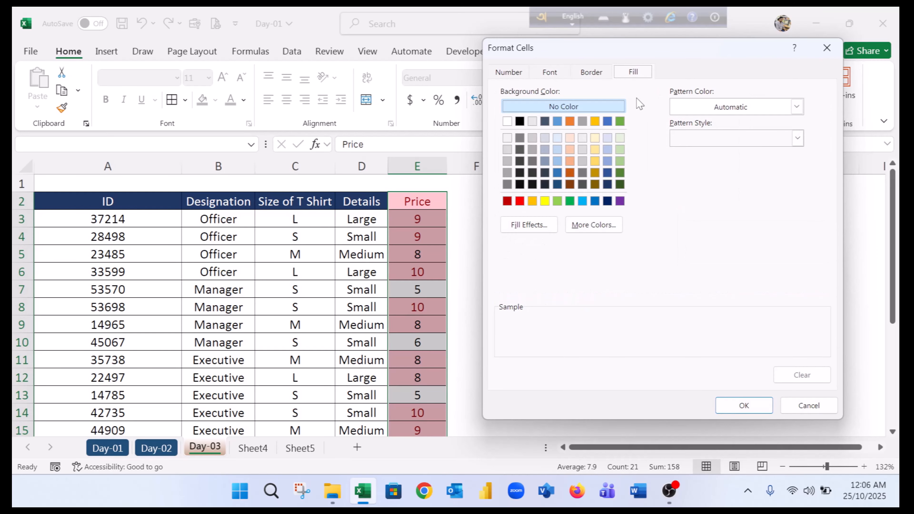
click(608, 201)
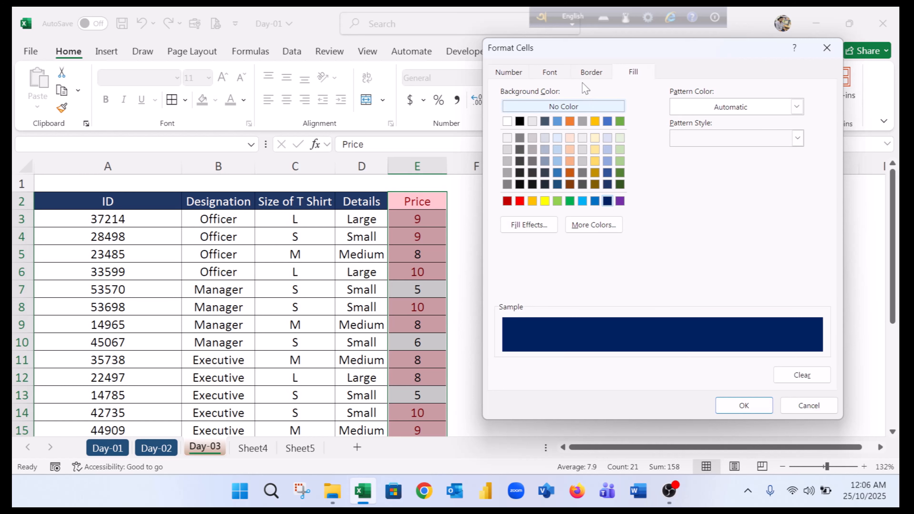
click(559, 72)
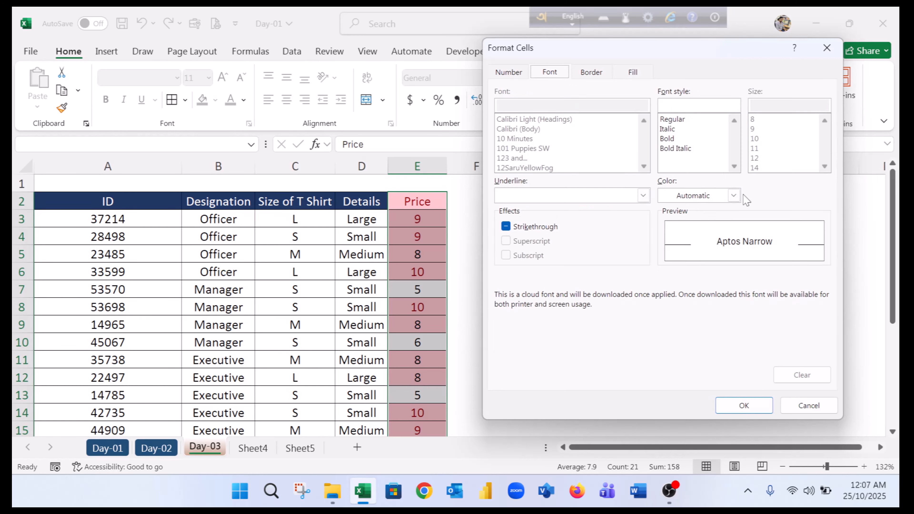
click(734, 195)
click(642, 90)
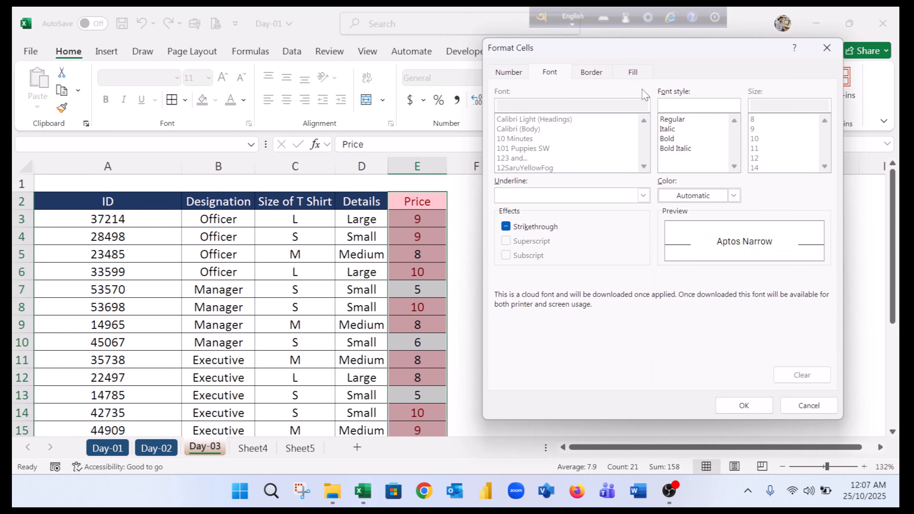
Change the custom format to a dark green fill with white font and apply the Greater Than rule
click(632, 72)
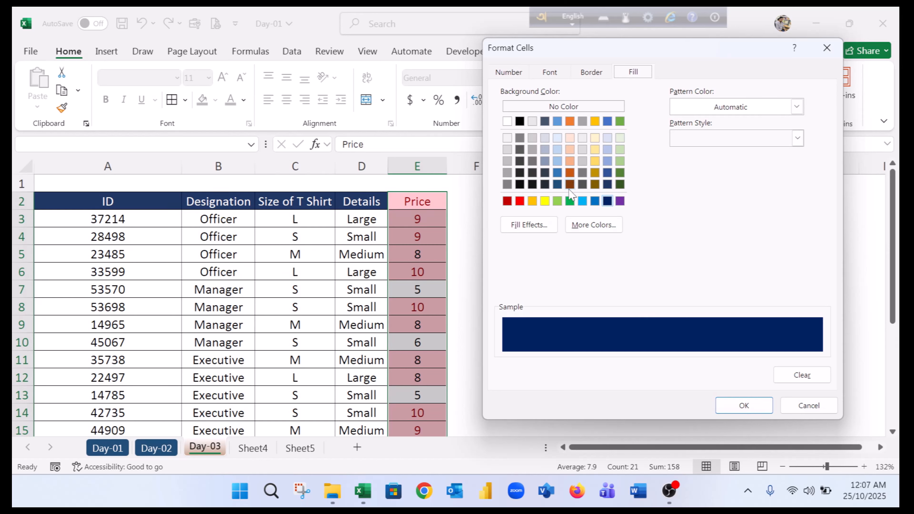
click(619, 184)
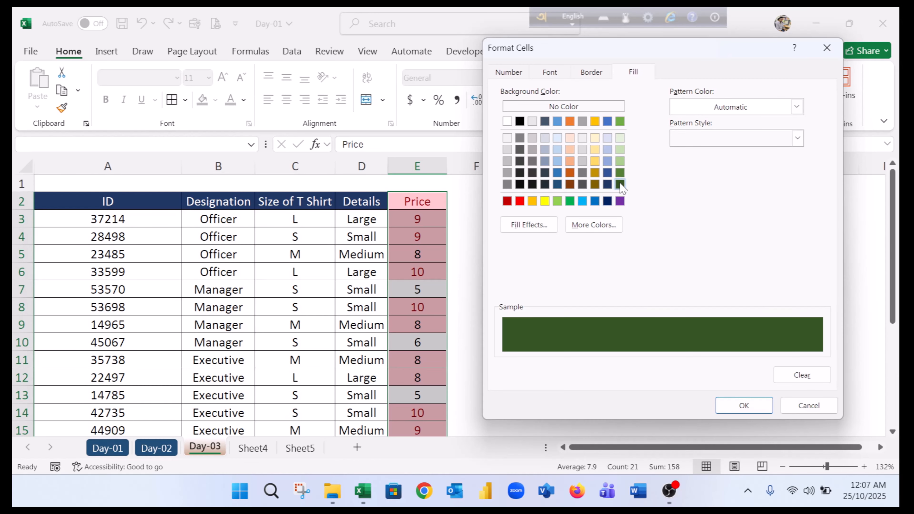
click(550, 71)
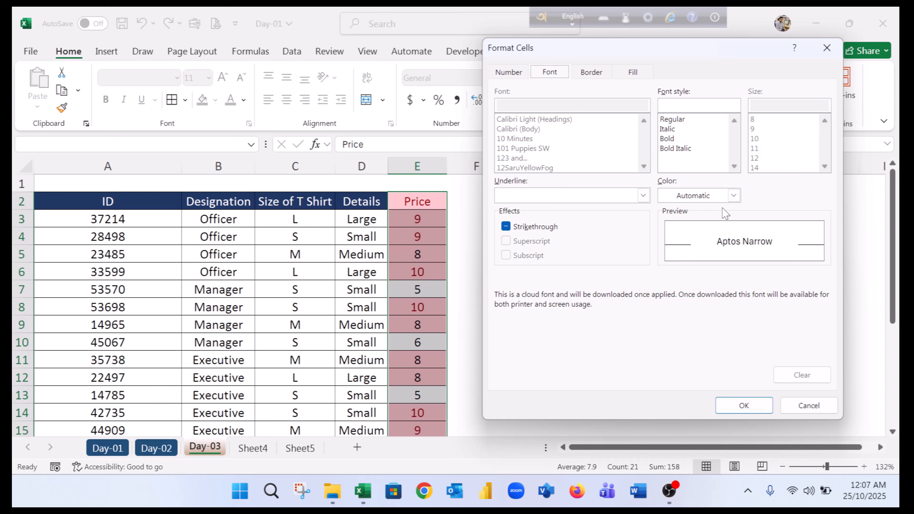
click(716, 196)
click(675, 255)
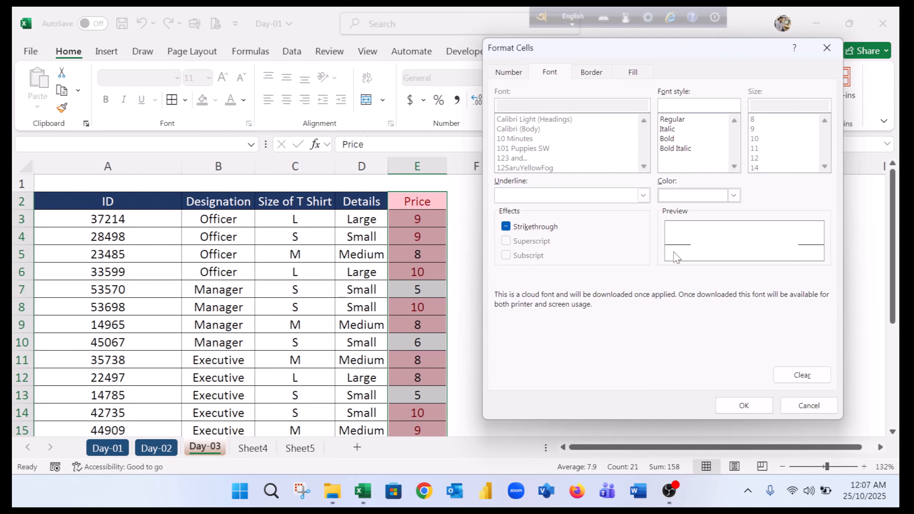
click(750, 402)
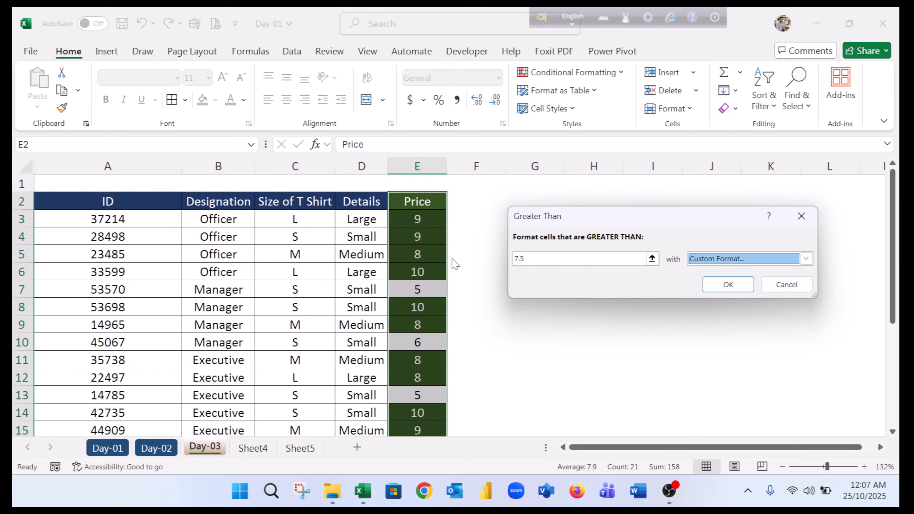
click(728, 285)
click(362, 289)
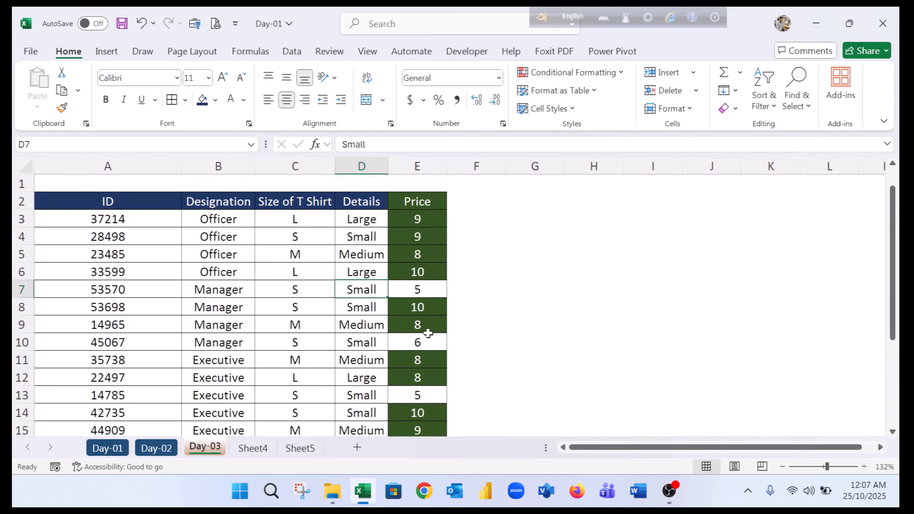
Clear the conditional formatting rules from cell E4 only
click(419, 238)
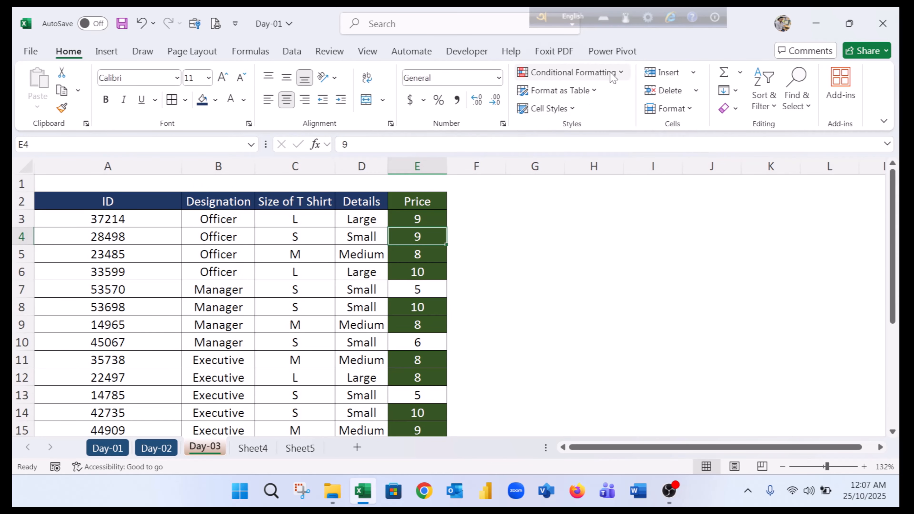
click(622, 73)
mouse_move(618, 90)
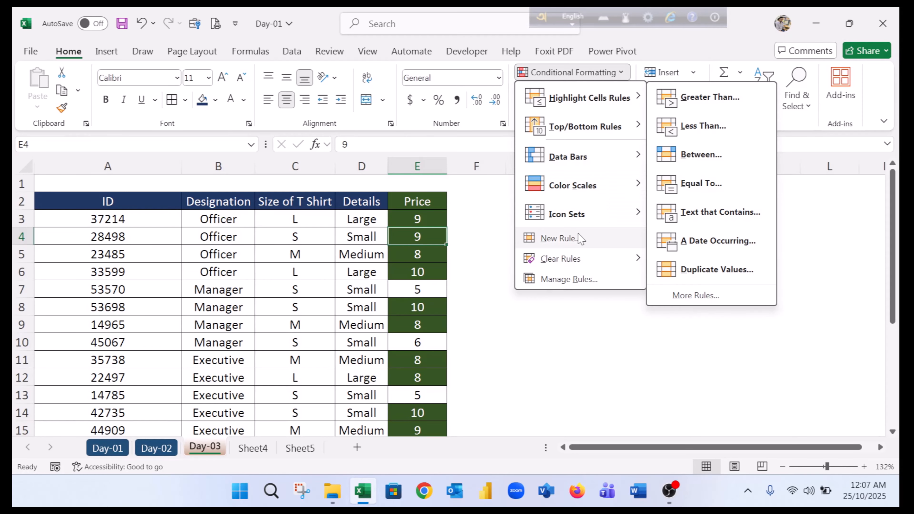
mouse_move(565, 261)
click(739, 260)
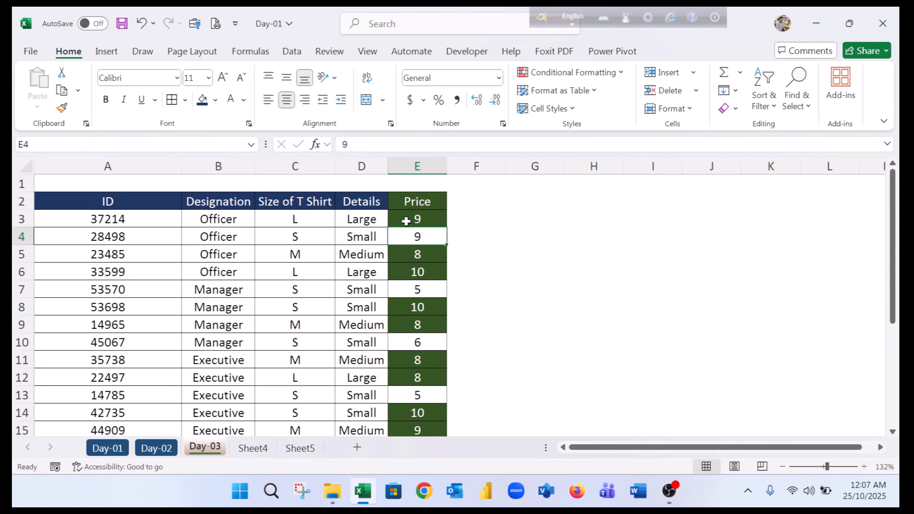
Clear the conditional formatting rules from the whole of column E
click(416, 166)
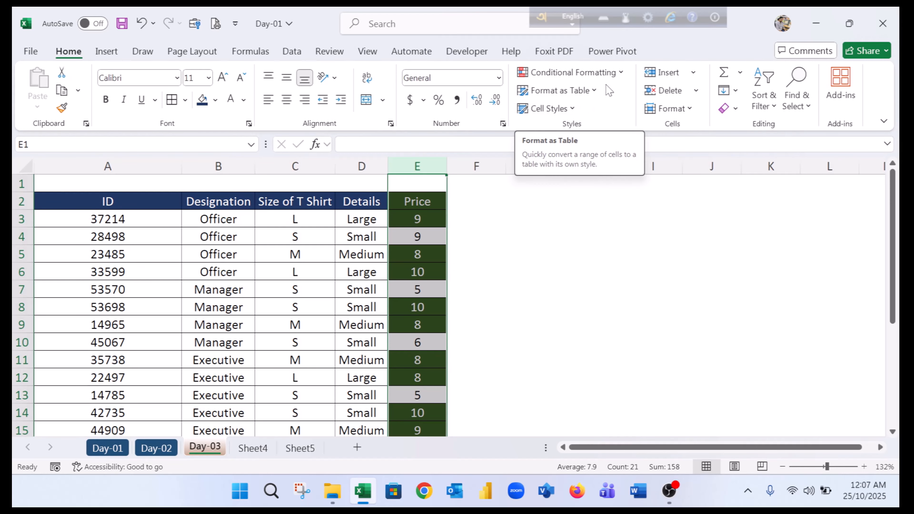
click(594, 72)
mouse_move(569, 257)
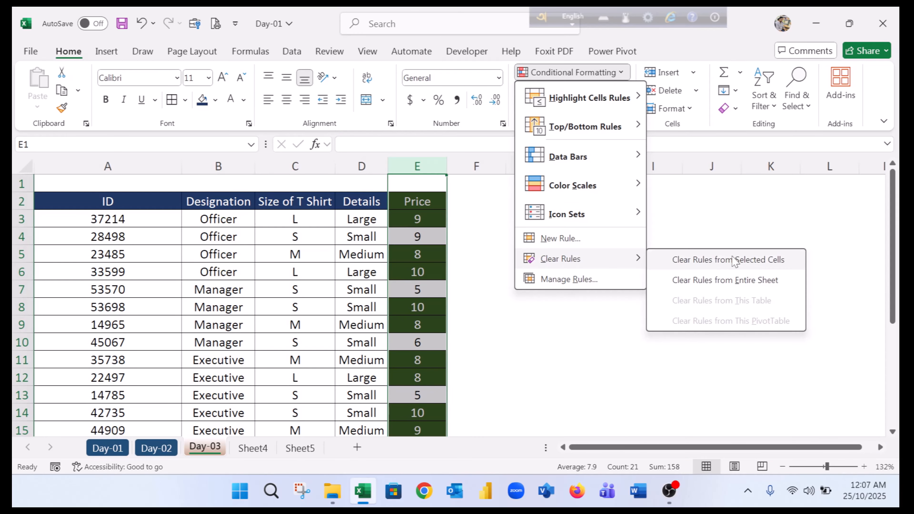
click(729, 261)
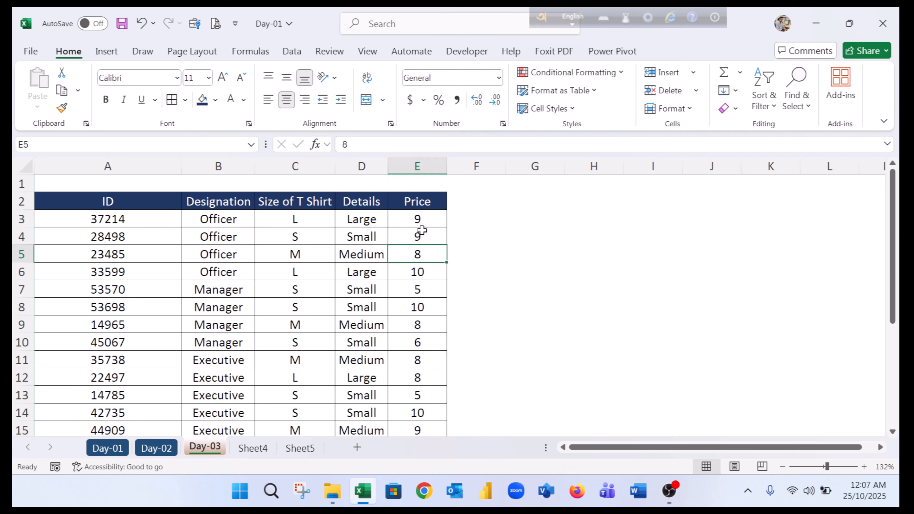
click(419, 216)
Start a Less Than 8 highlight rule on column E and choose a dark green fill as its custom format
click(417, 177)
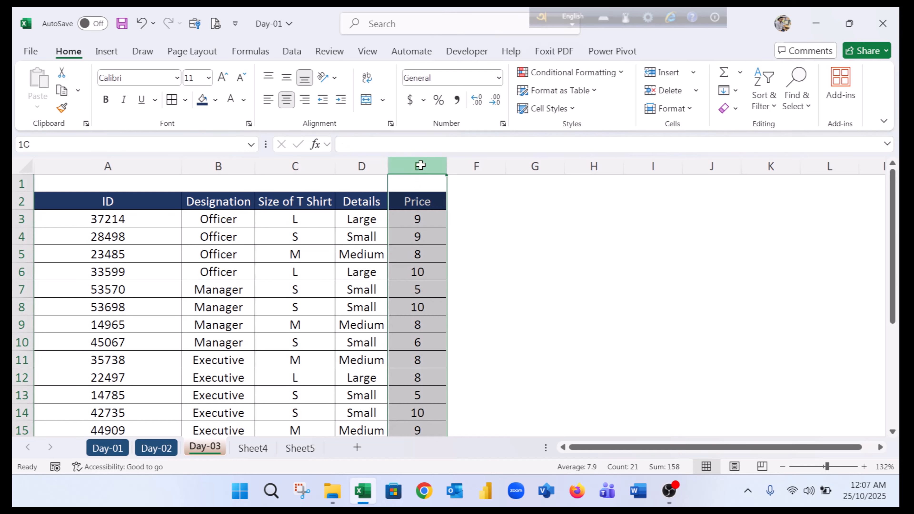
click(622, 72)
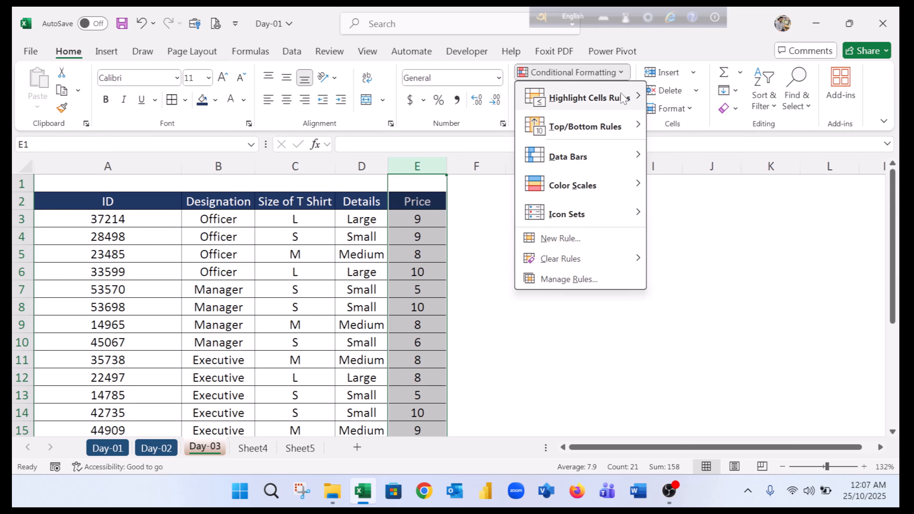
click(716, 126)
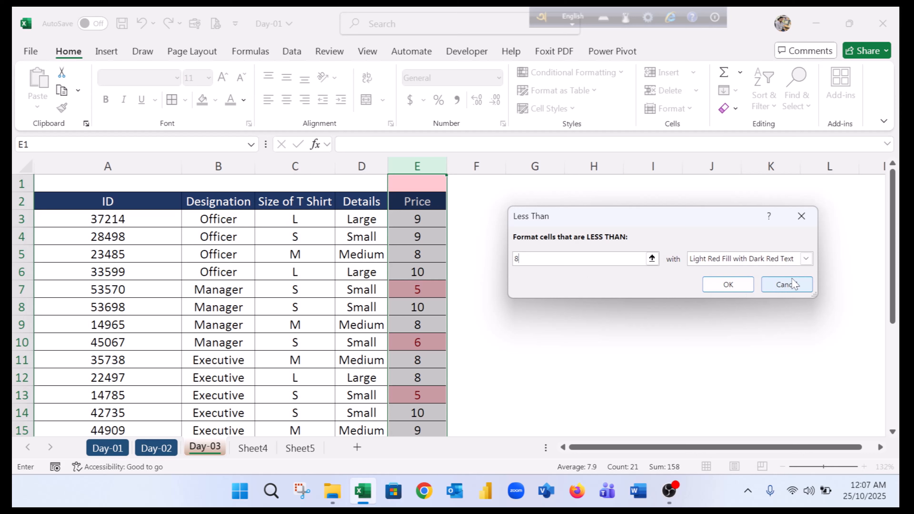
click(806, 259)
click(727, 329)
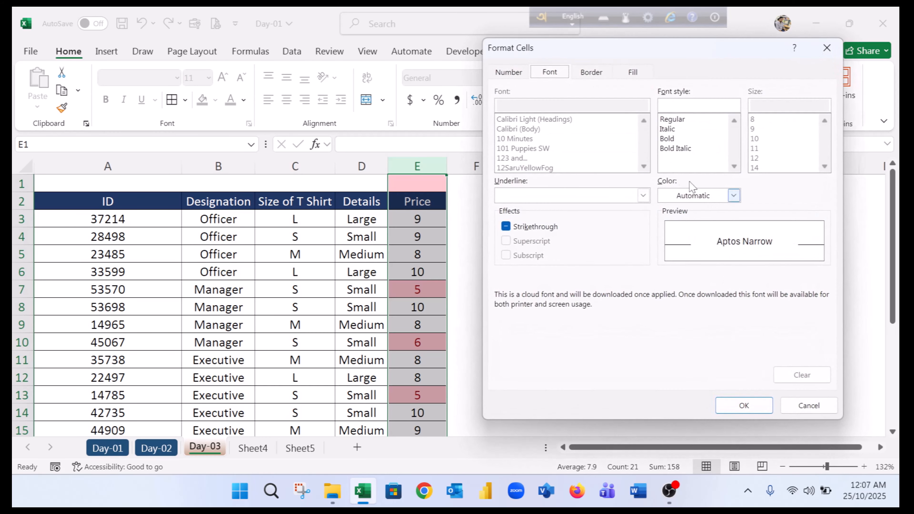
click(636, 72)
click(619, 184)
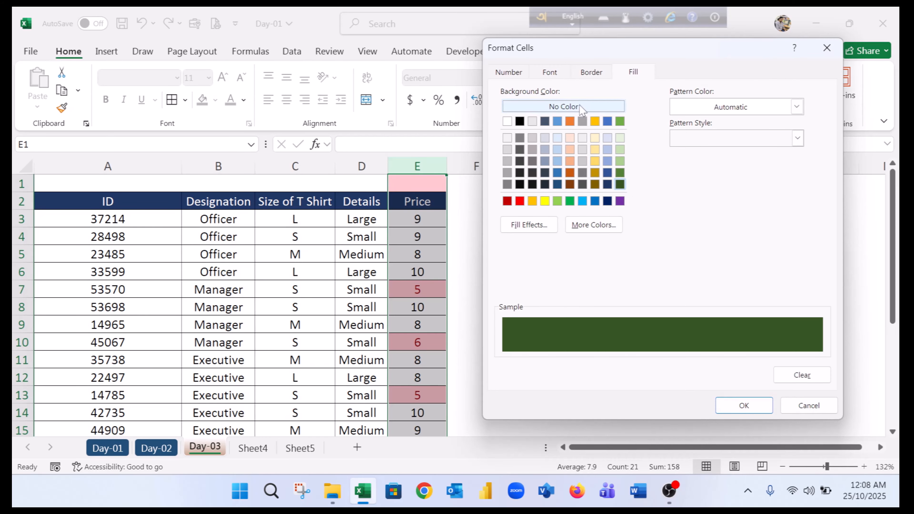
Set the custom format's font colour to white, apply the Less Than rule and review the highlighted prices
click(550, 72)
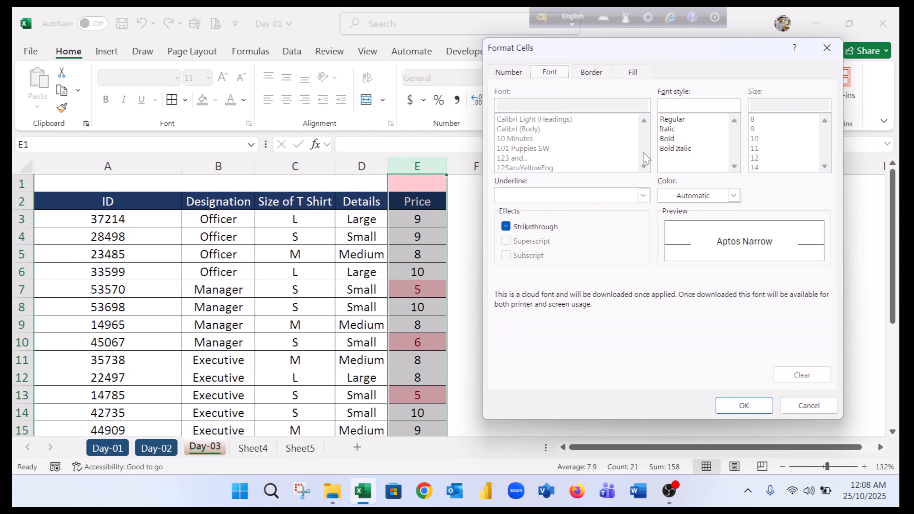
click(733, 195)
click(667, 256)
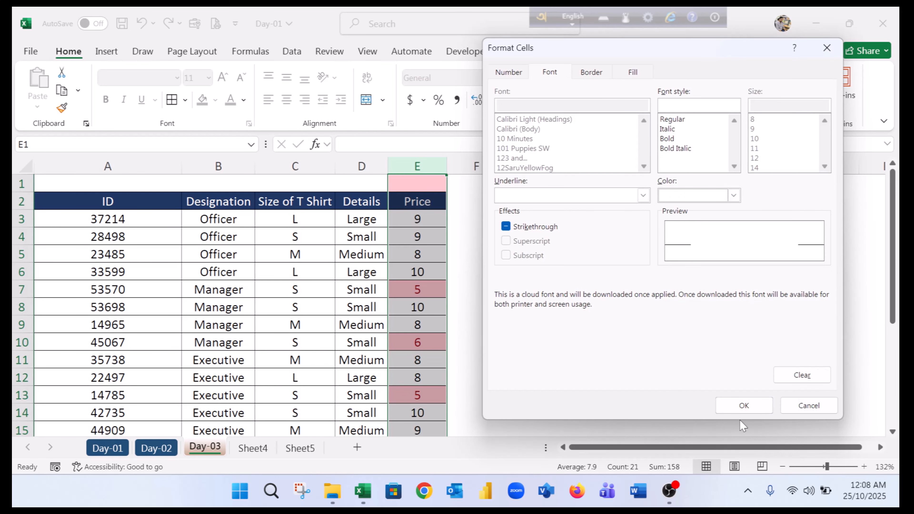
click(743, 405)
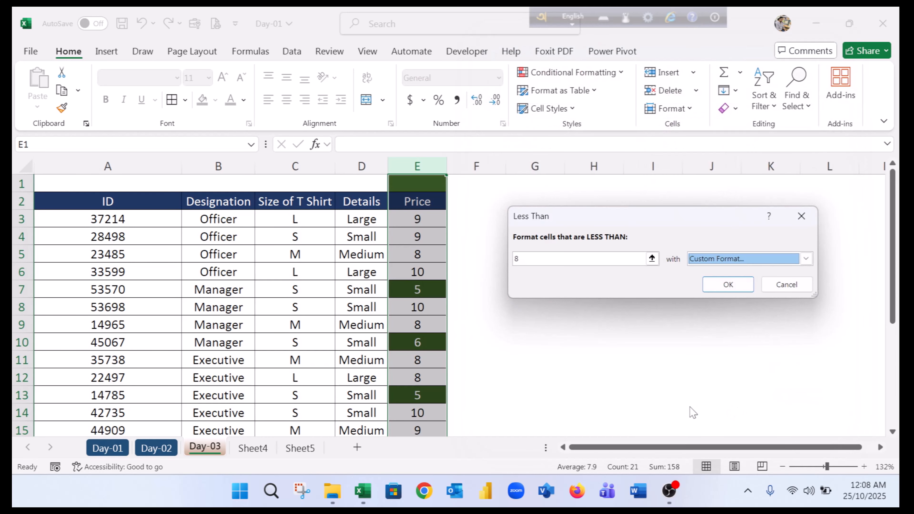
click(727, 284)
click(440, 276)
scroll(452, 282, down, 9)
scroll(444, 325, up, 9)
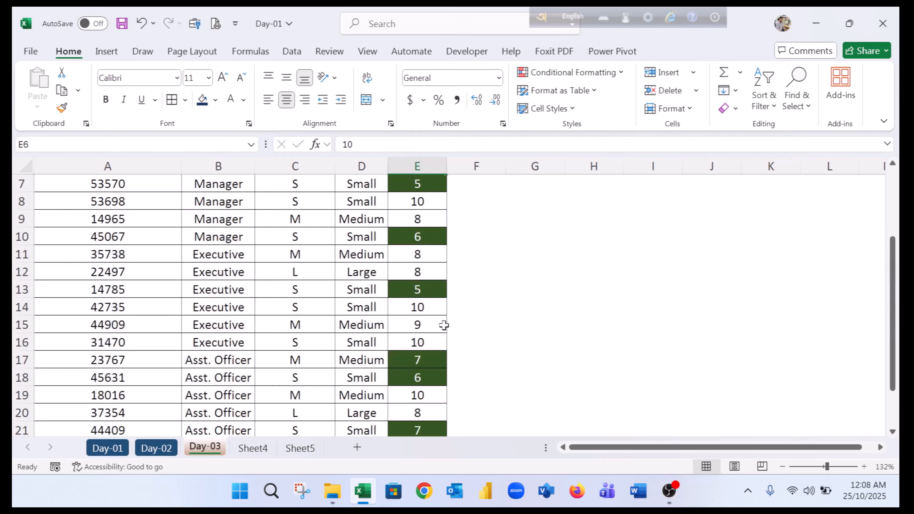
scroll(489, 289, down, 5)
Undo the Less Than rule, both rule clearings and the green Greater Than rule on column E
key(ctrl+z)
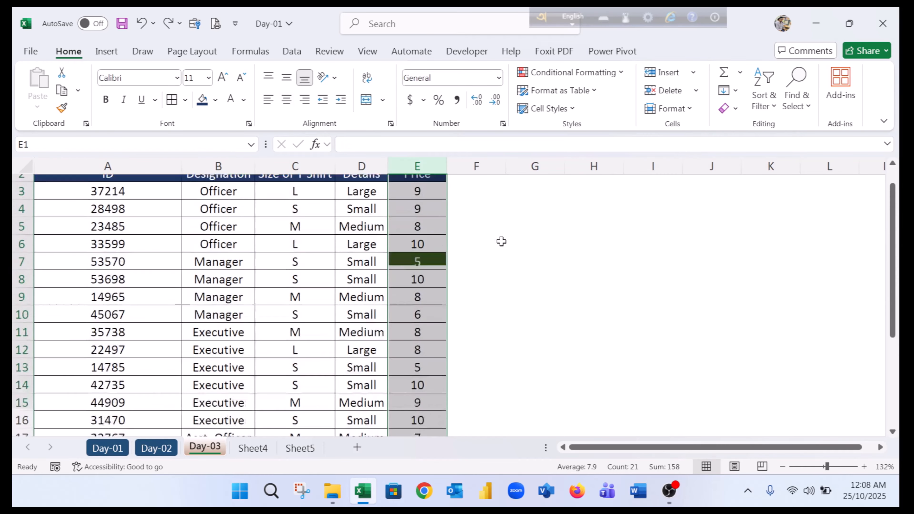
key(ctrl+z)
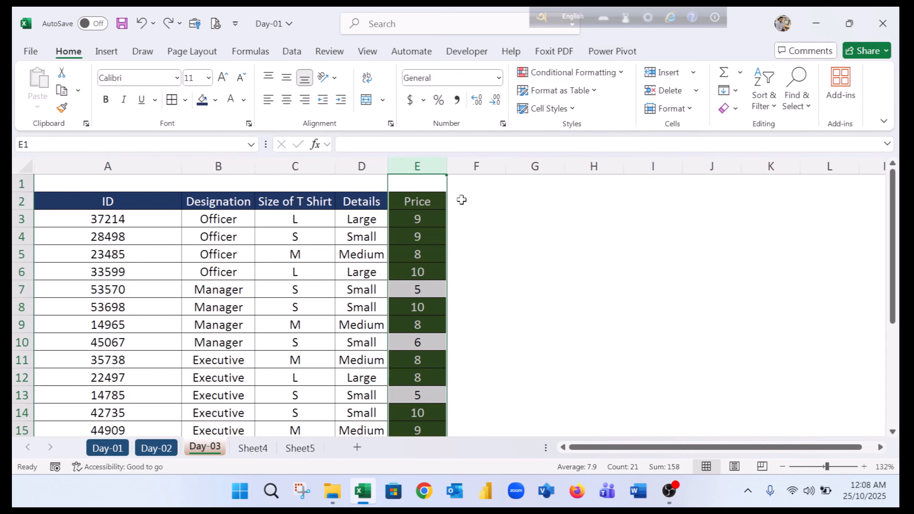
key(ctrl+z)
key(ctrl+z)
Select the Price cells E2 to E22 and start a Between highlight rule for values between 6 and 9
click(418, 200)
scroll(432, 351, down, 3)
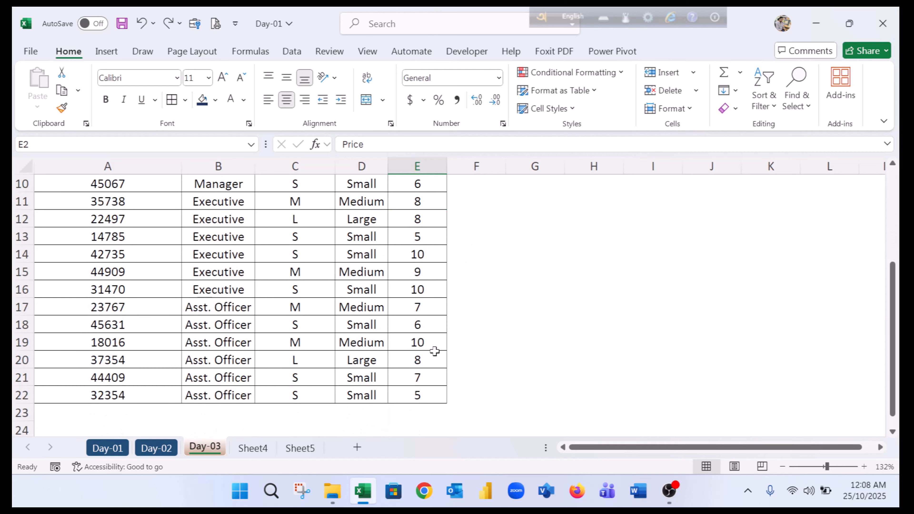
shift+click(421, 393)
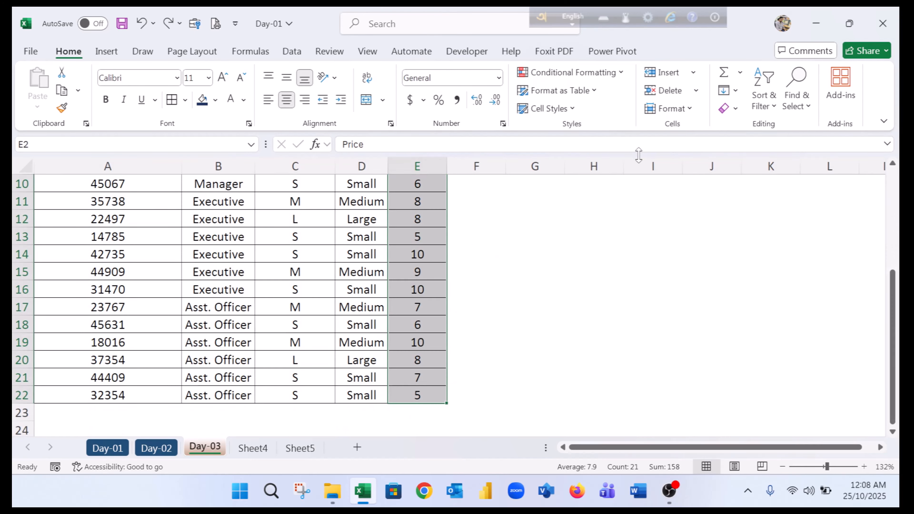
scroll(457, 236, up, 3)
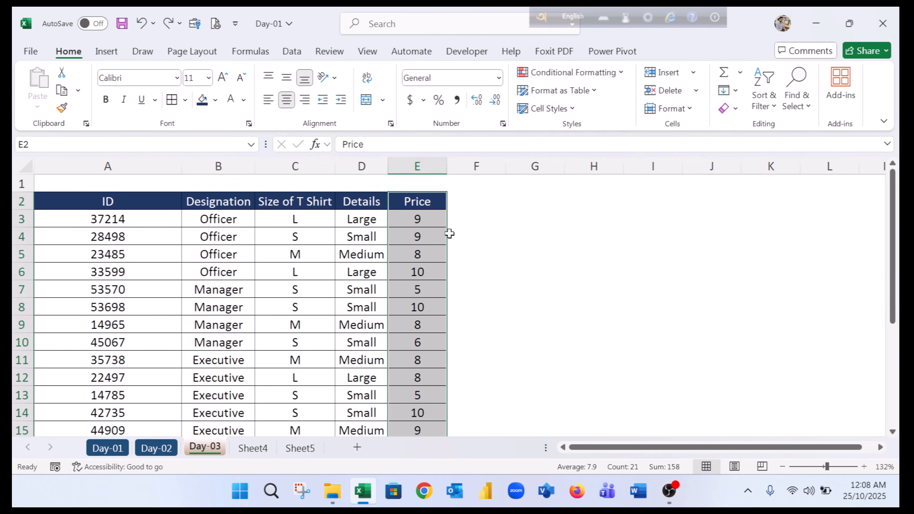
click(611, 72)
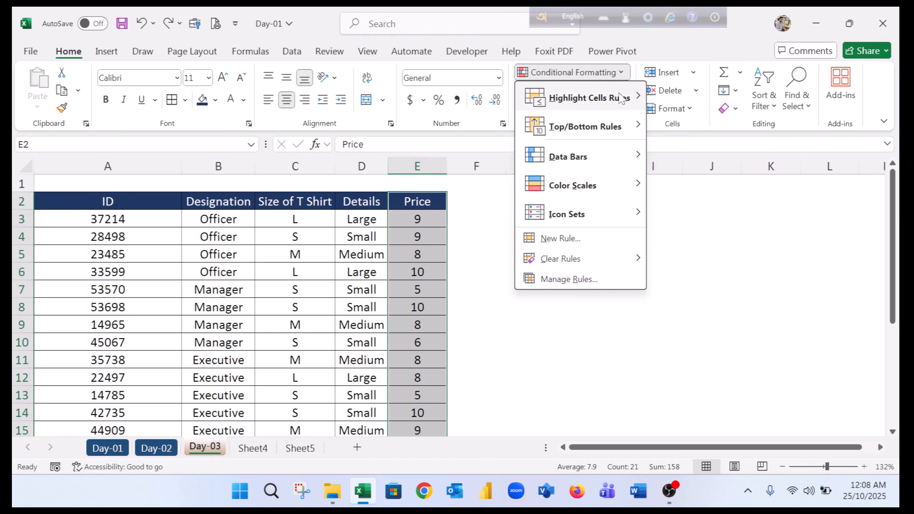
mouse_move(620, 97)
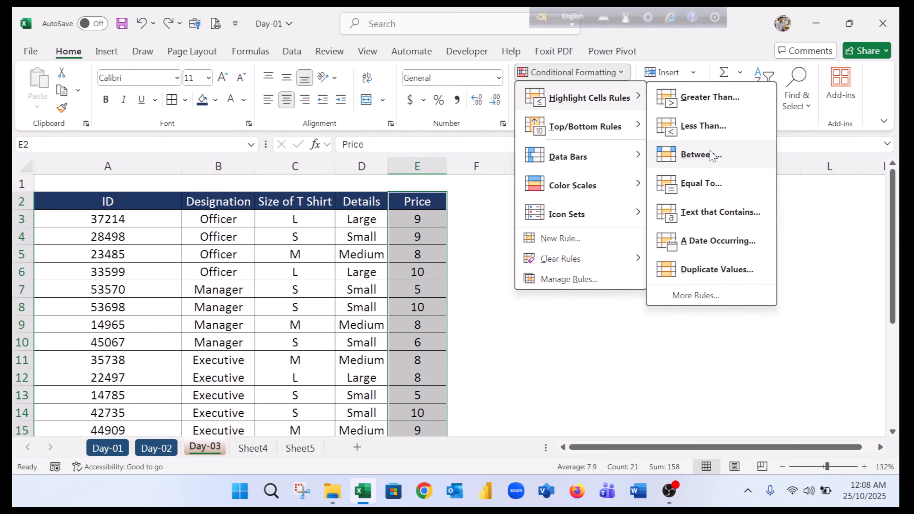
click(698, 155)
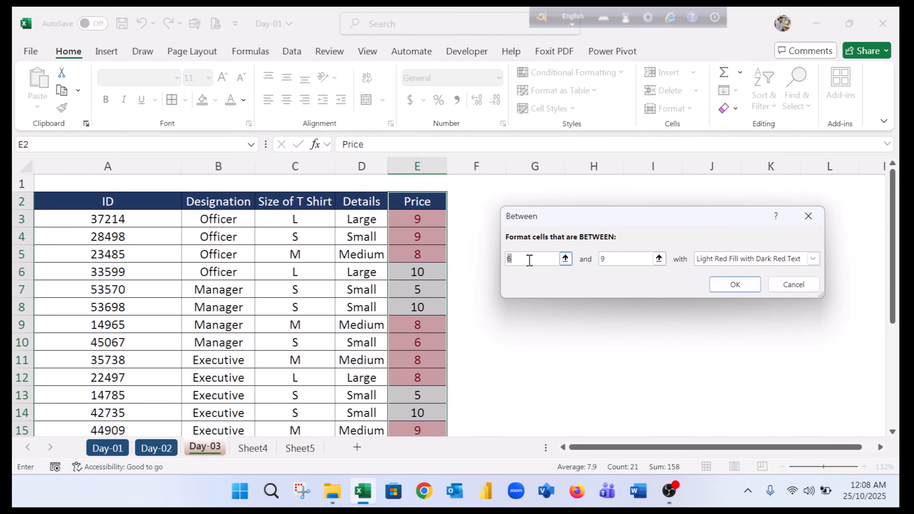
Choose a custom format for the Between rule, trying a dark green fill before settling on a blue fill
click(791, 259)
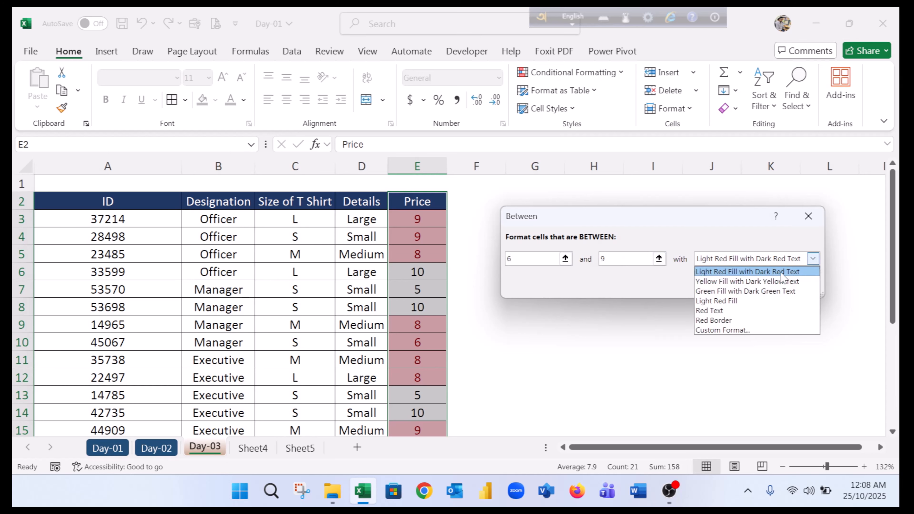
click(720, 329)
click(633, 72)
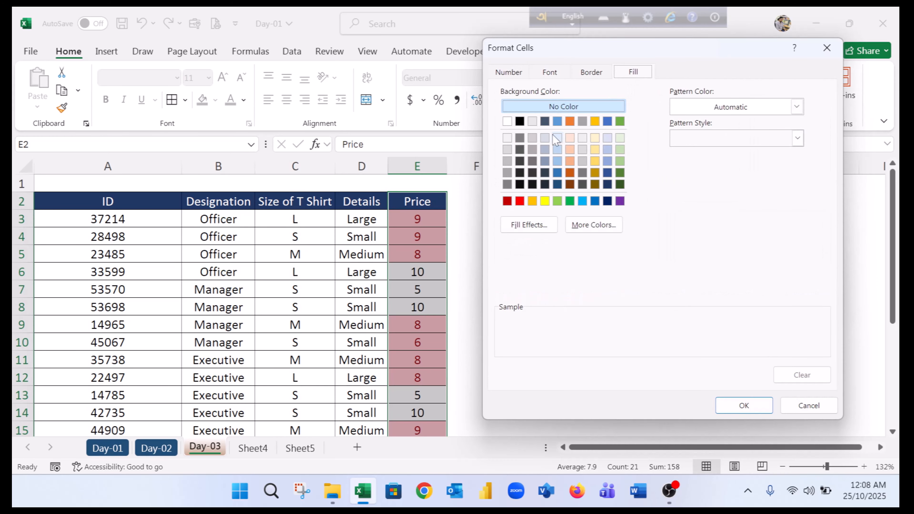
click(620, 184)
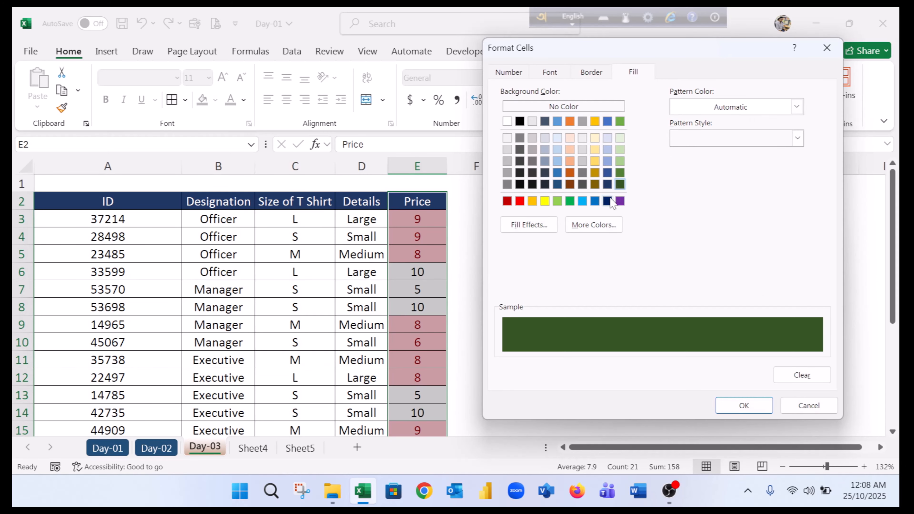
click(594, 201)
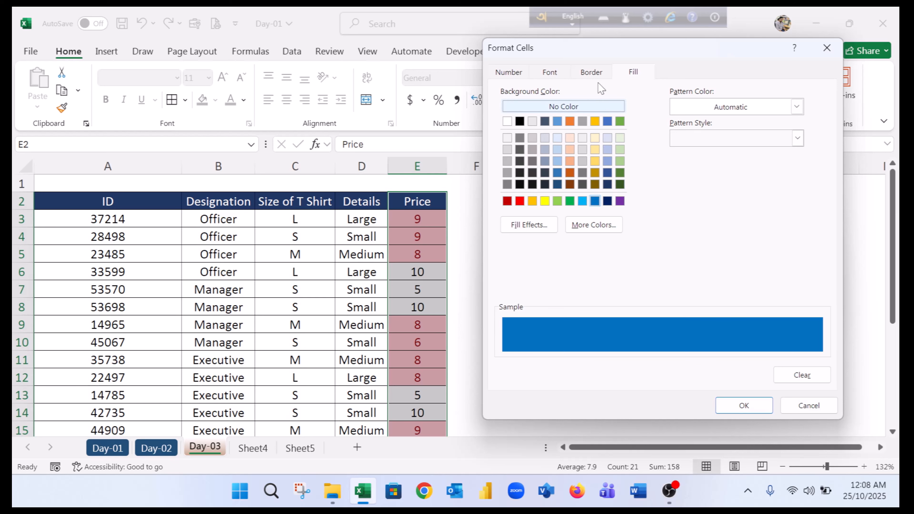
Set the custom format's font colour to yellow and apply the Between rule
click(550, 72)
click(733, 195)
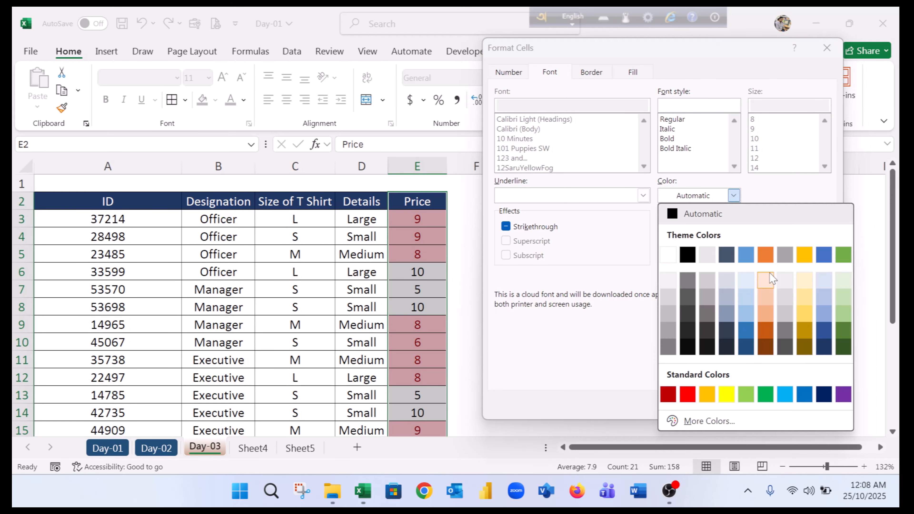
click(727, 394)
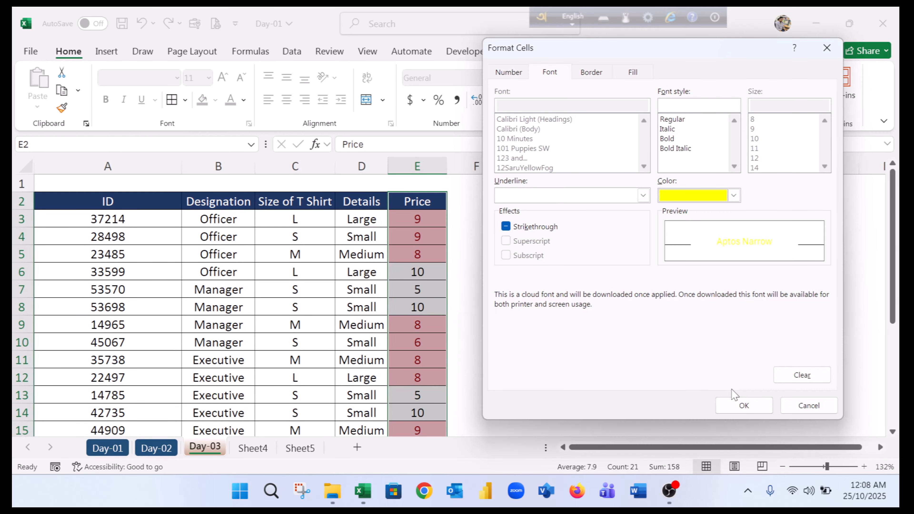
click(759, 403)
click(742, 285)
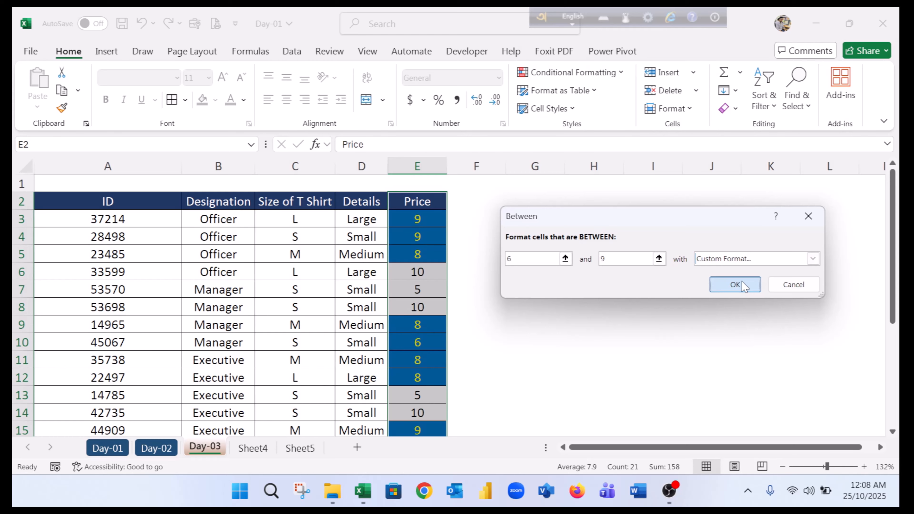
Review the highlighted prices down column E and undo the Between rule
click(418, 220)
scroll(443, 223, down, 2)
scroll(438, 274, up, 2)
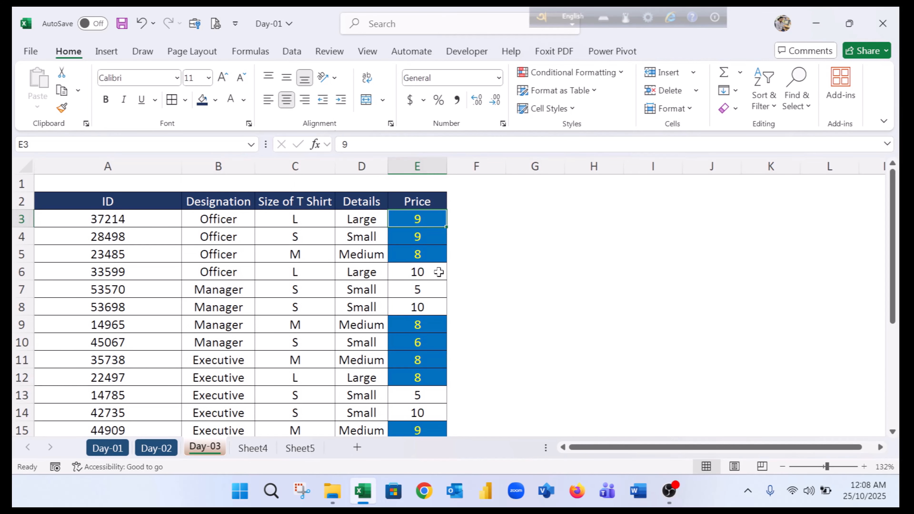
scroll(440, 288, down, 3)
scroll(435, 306, up, 3)
key(ctrl+z)
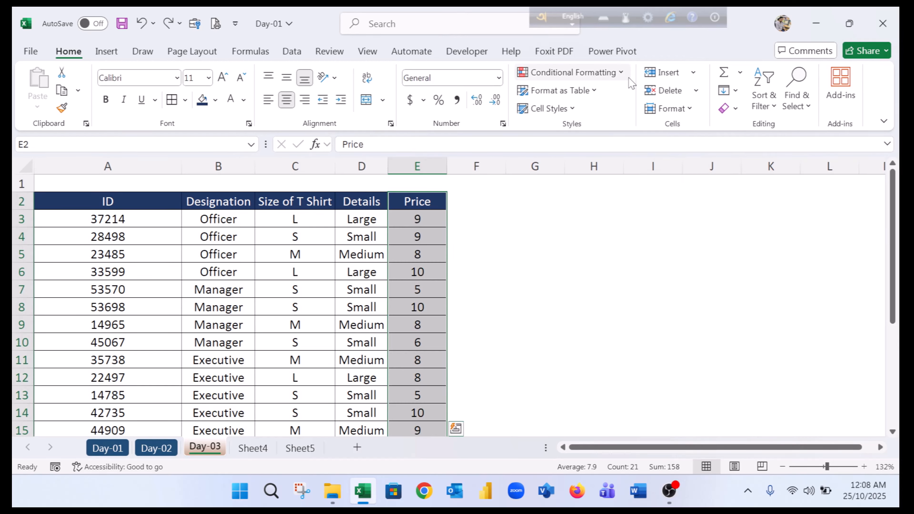
Apply an Equal To 8 highlight rule with Light Red Fill with Dark Red Text to the selected prices
click(572, 73)
mouse_move(611, 99)
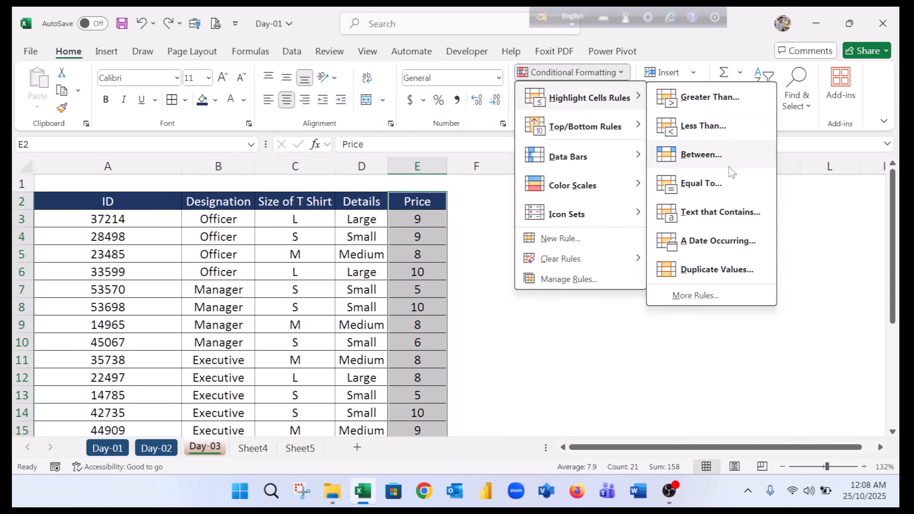
click(703, 185)
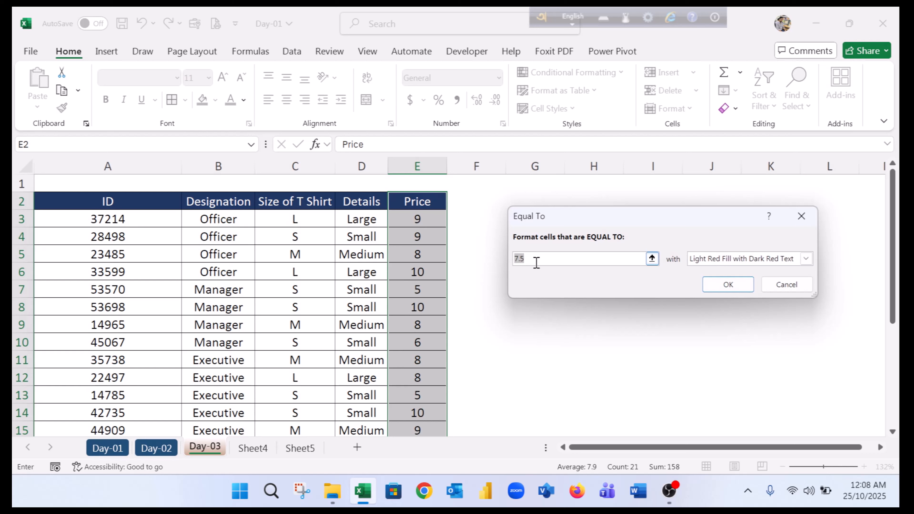
drag(536, 260, 485, 254)
text(8)
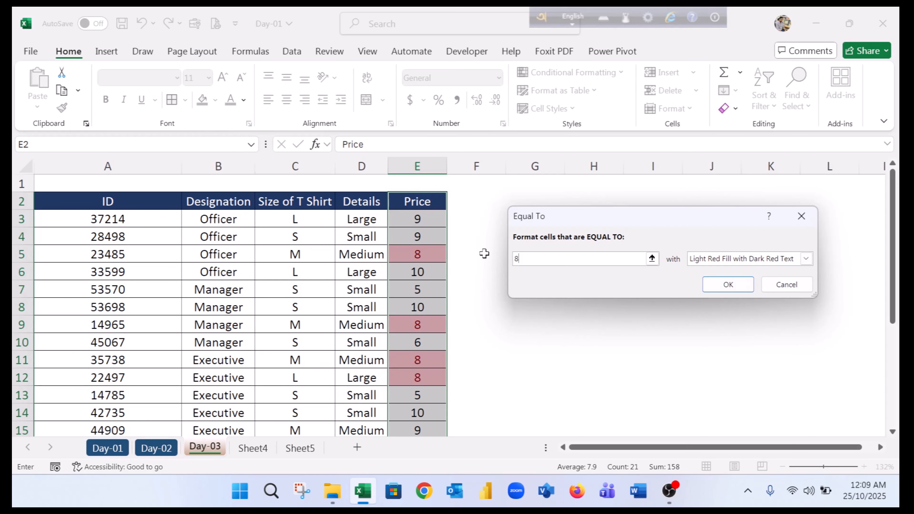
click(727, 284)
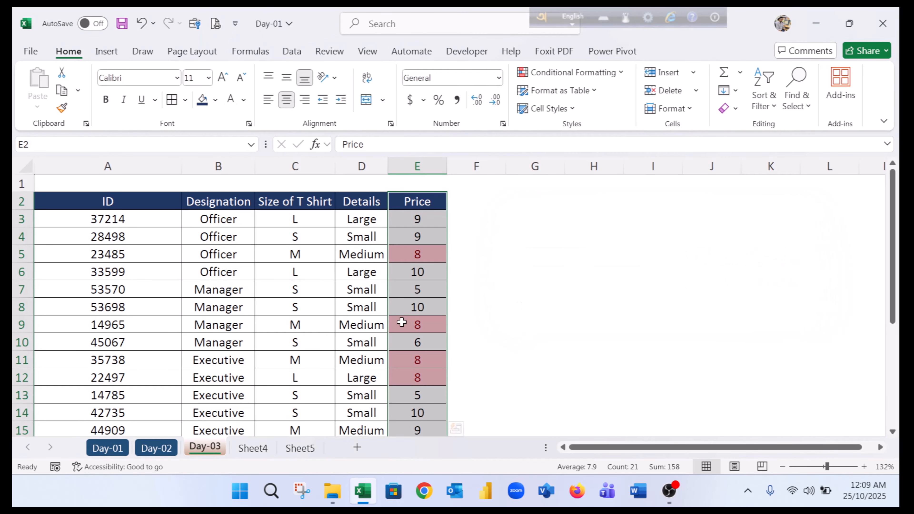
Check the highlighted prices through to the end of the table and undo the Equal To rule
click(440, 323)
click(437, 361)
scroll(435, 374, down, 4)
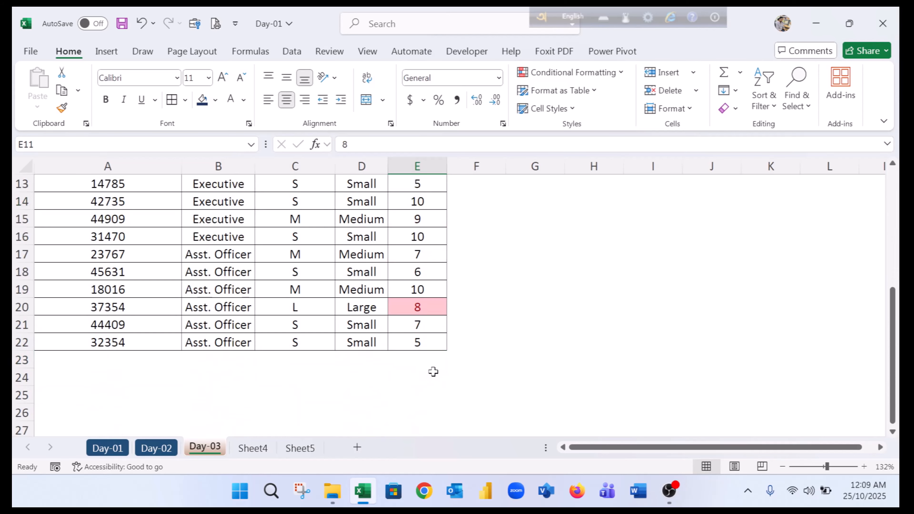
scroll(421, 354, up, 4)
click(425, 216)
drag(424, 214, 441, 335)
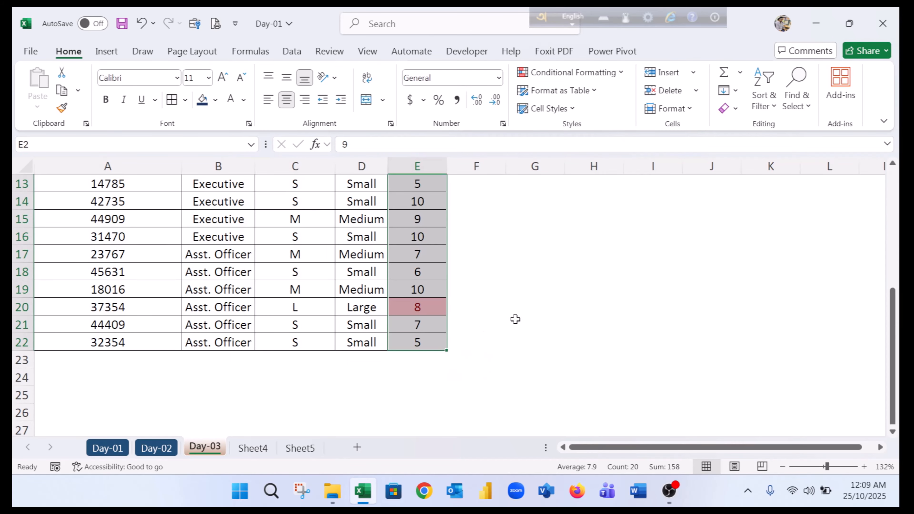
scroll(514, 318, up, 4)
click(428, 216)
scroll(438, 306, down, 4)
scroll(441, 329, up, 4)
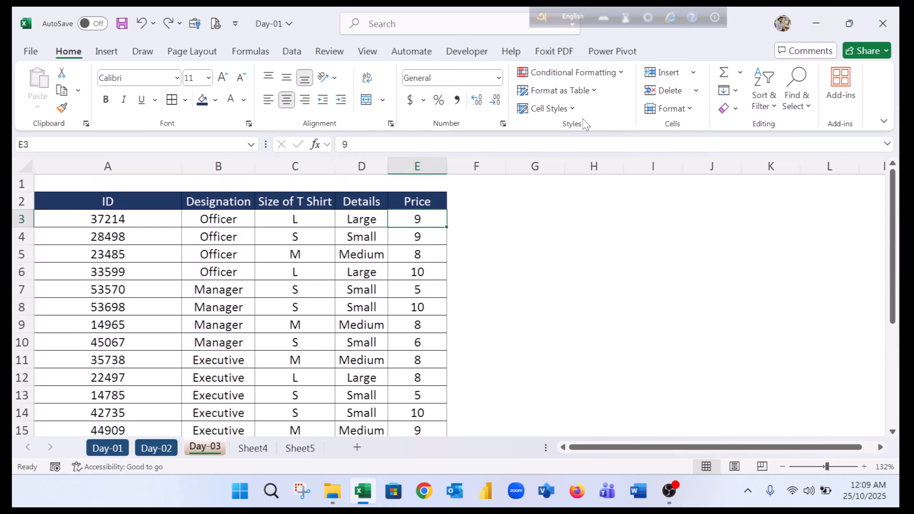
click(624, 76)
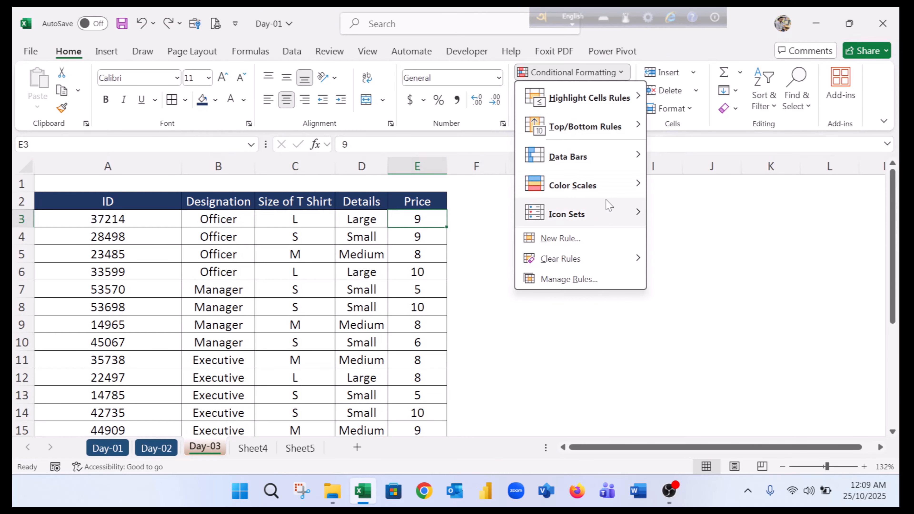
mouse_move(635, 113)
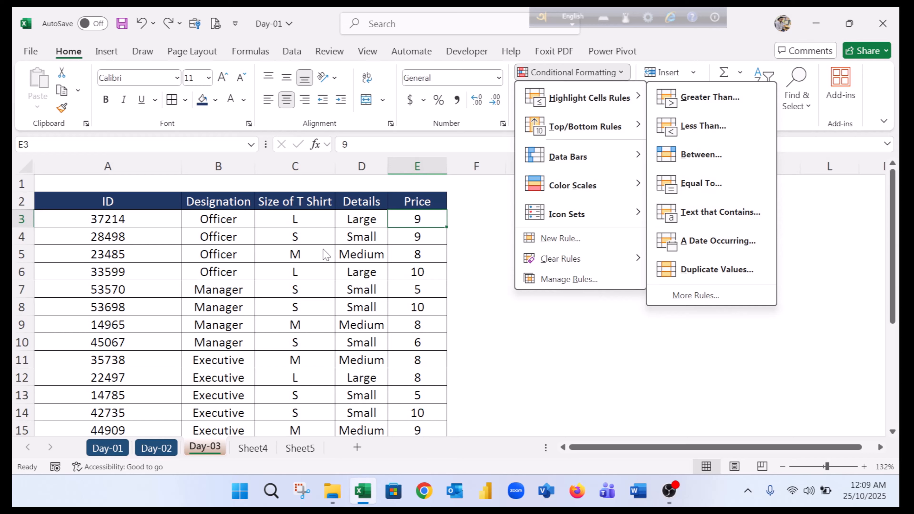
click(348, 231)
Select the Details cells D2 to D22 and start a Text that Contains highlight rule for "Small"
click(364, 163)
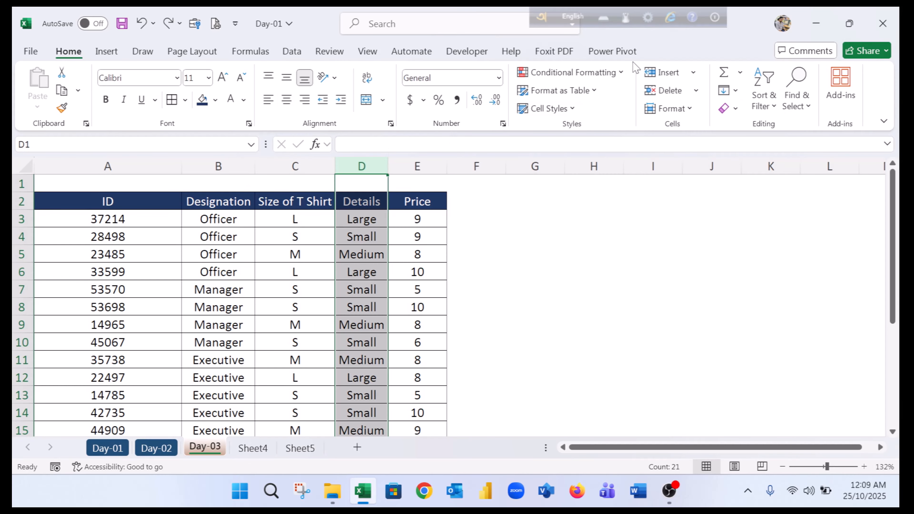
click(623, 76)
click(356, 196)
drag(357, 195, 363, 232)
scroll(525, 235, up, 5)
scroll(525, 235, up, 1)
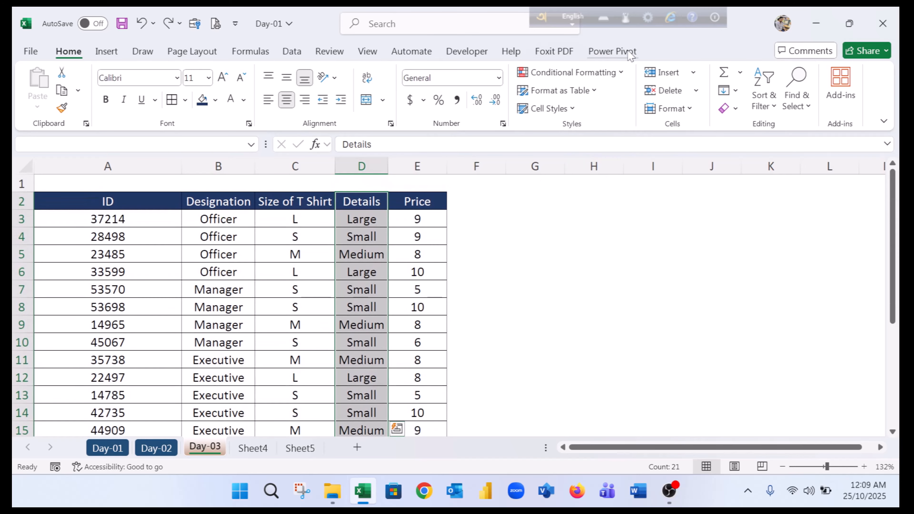
click(572, 72)
mouse_move(628, 104)
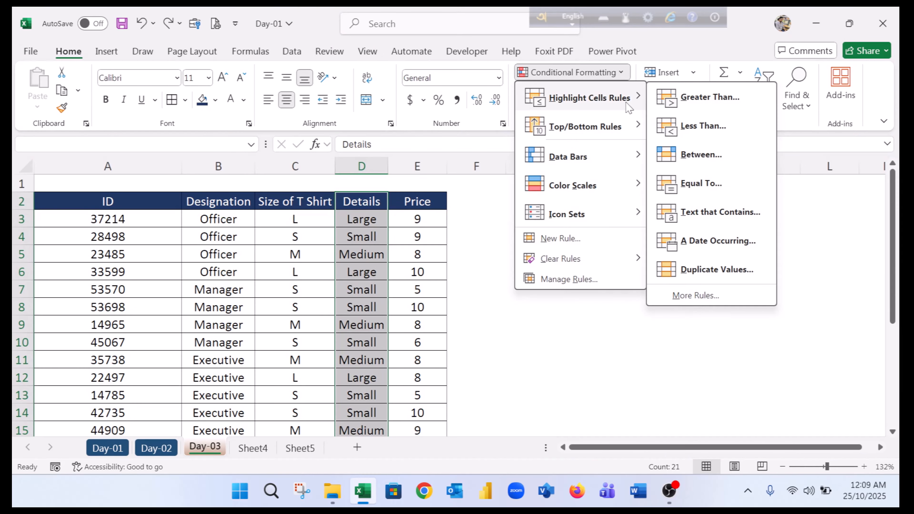
click(714, 213)
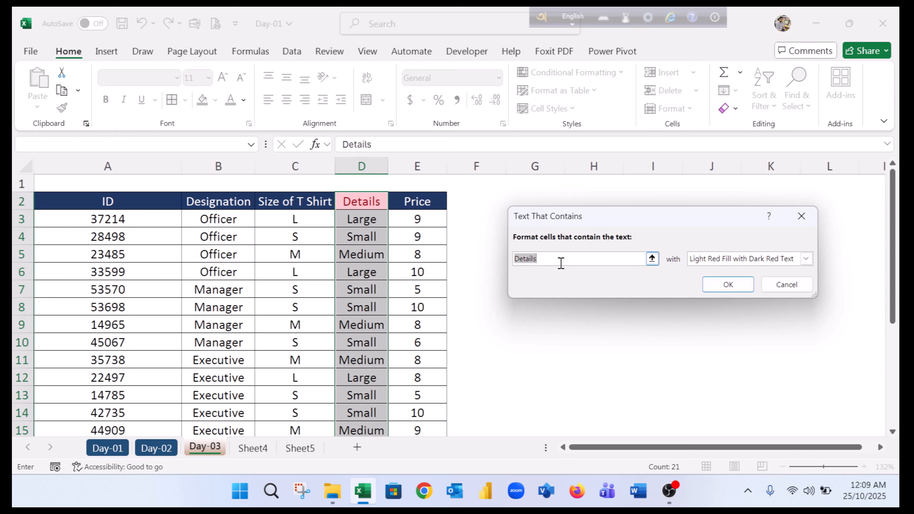
text(Small)
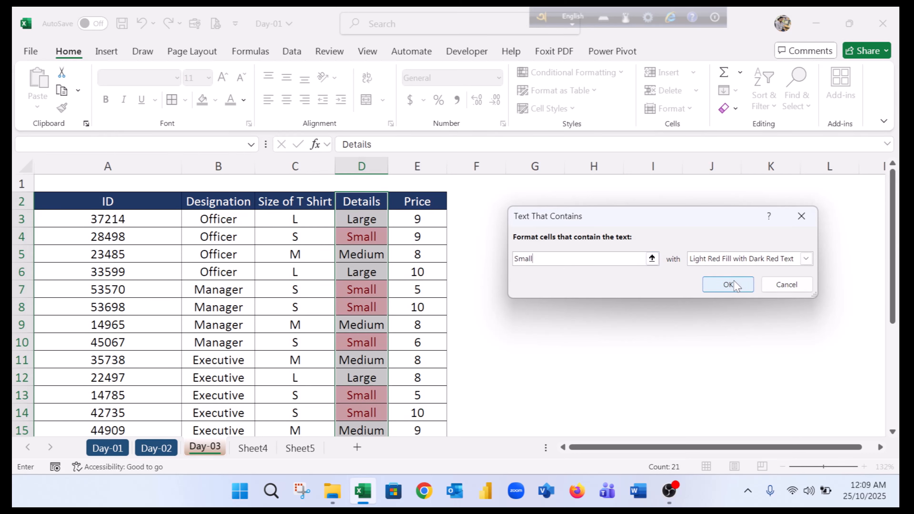
Apply the text rule for "Large" instead, with Light Red Fill with Dark Red Text, and undo it after viewing
drag(549, 258, 478, 257)
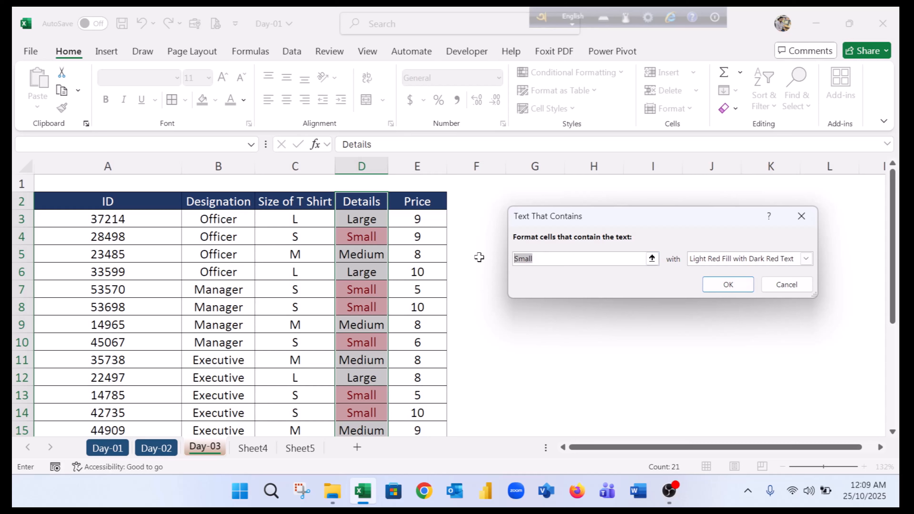
text(Large)
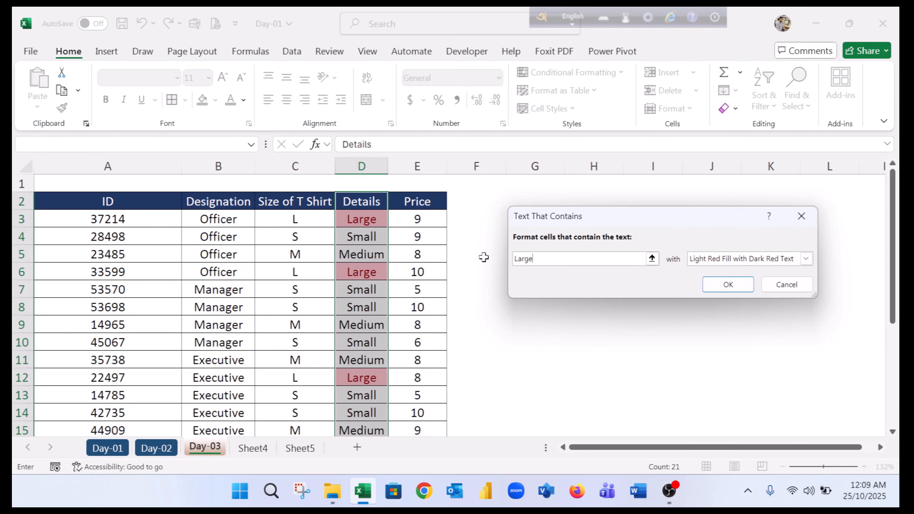
drag(563, 257, 500, 257)
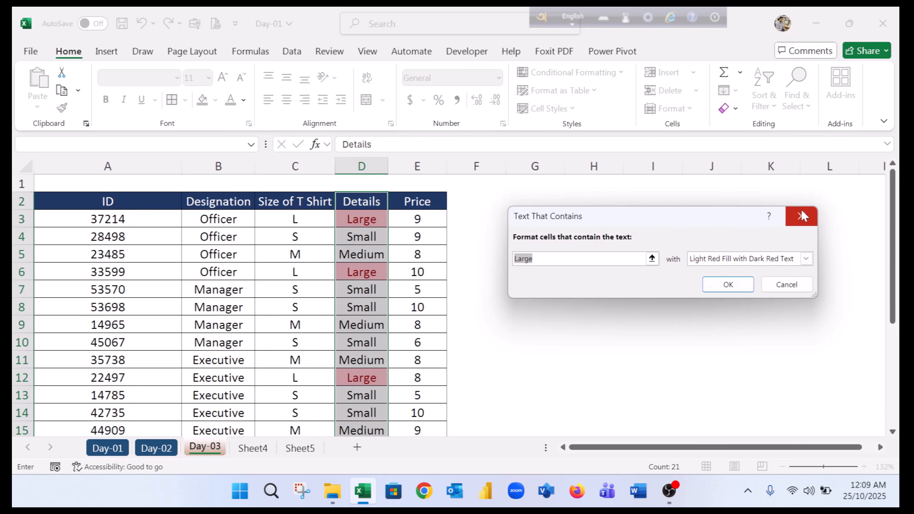
click(728, 284)
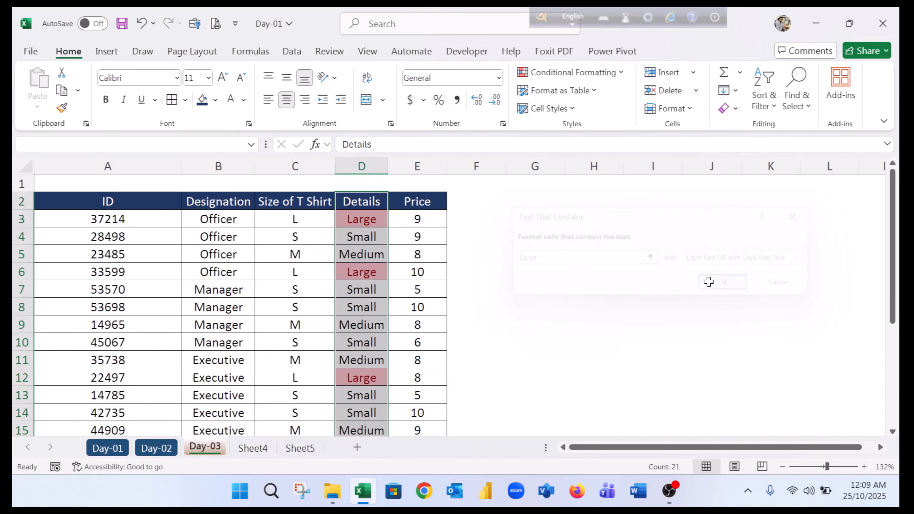
click(458, 300)
key(ctrl+z)
click(367, 222)
scroll(367, 351, down, 4)
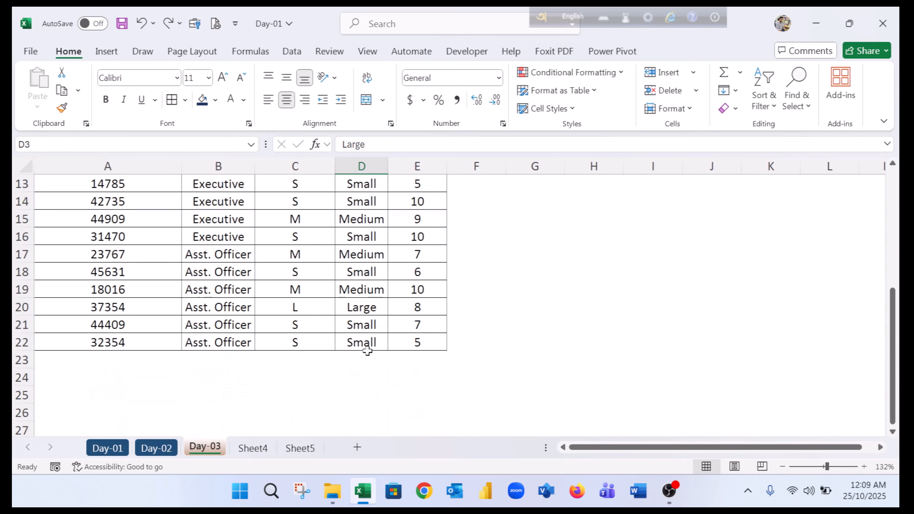
shift+click(367, 351)
click(572, 72)
mouse_move(629, 96)
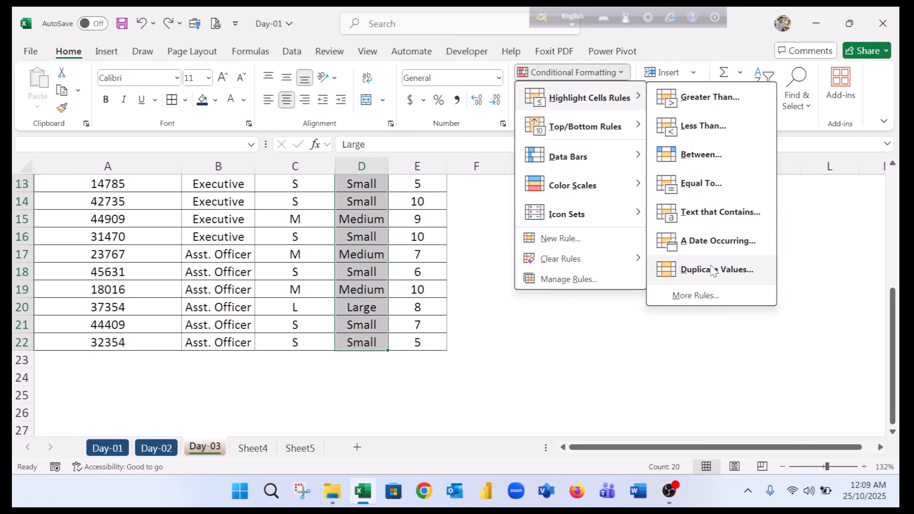
click(489, 354)
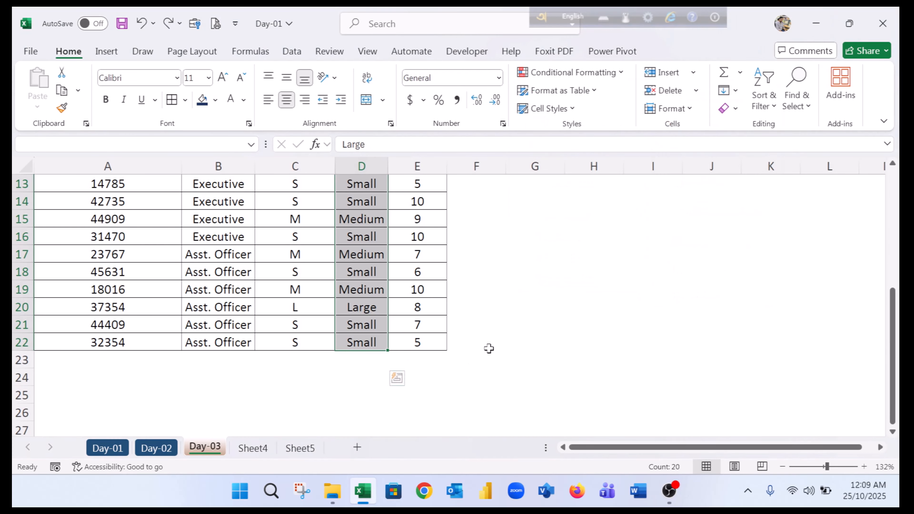
Apply a Duplicate Values highlight rule with Light Red Fill with Dark Red Text to the prices in E3 to E22
scroll(296, 293, up, 4)
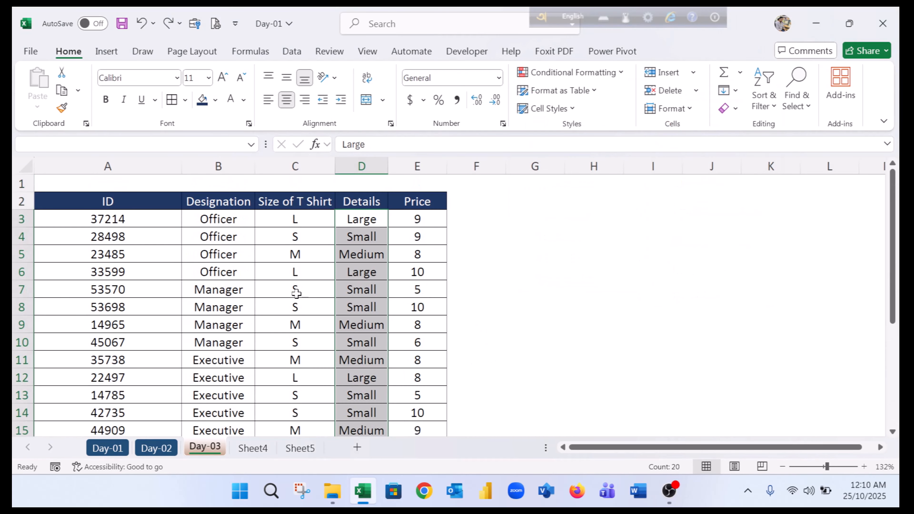
click(418, 217)
scroll(426, 203, down, 4)
shift+click(445, 347)
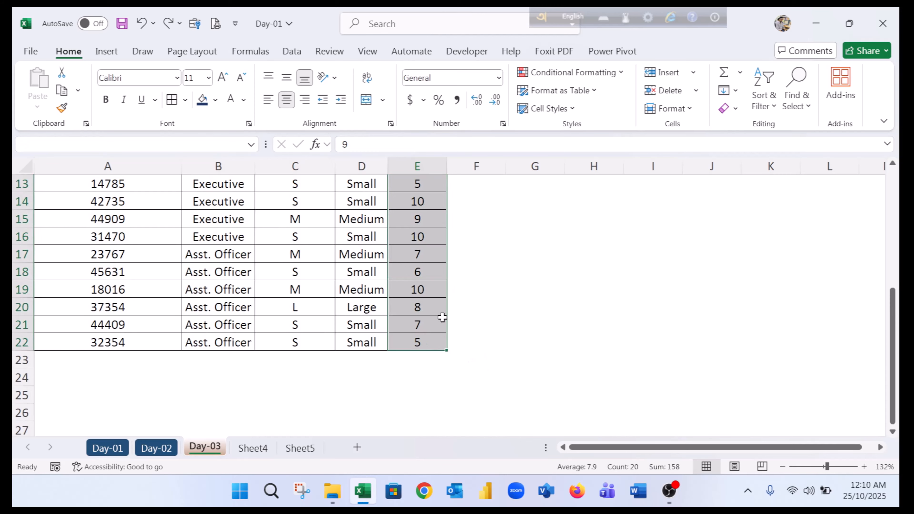
scroll(441, 316, up, 4)
click(621, 76)
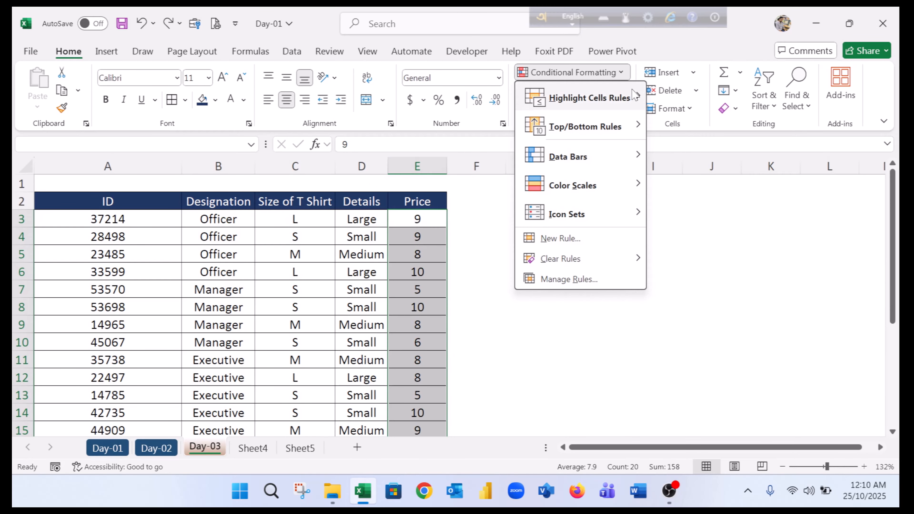
click(720, 270)
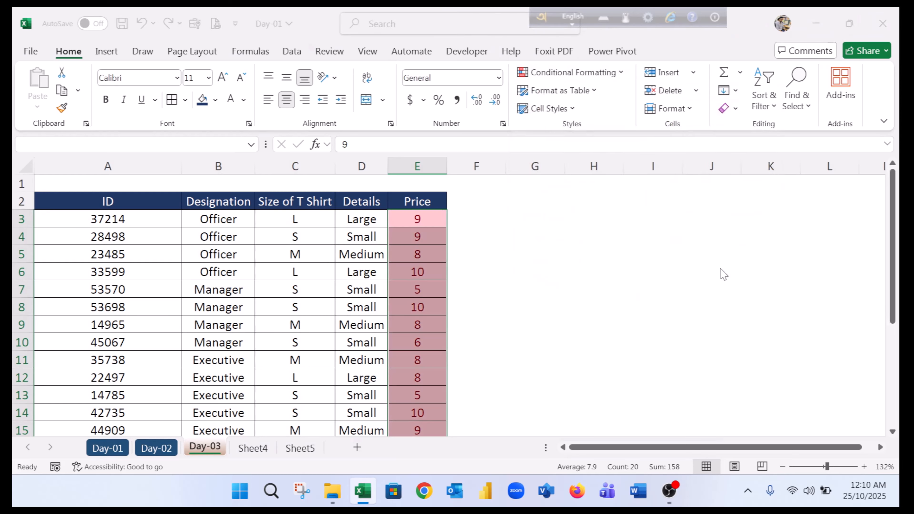
click(696, 269)
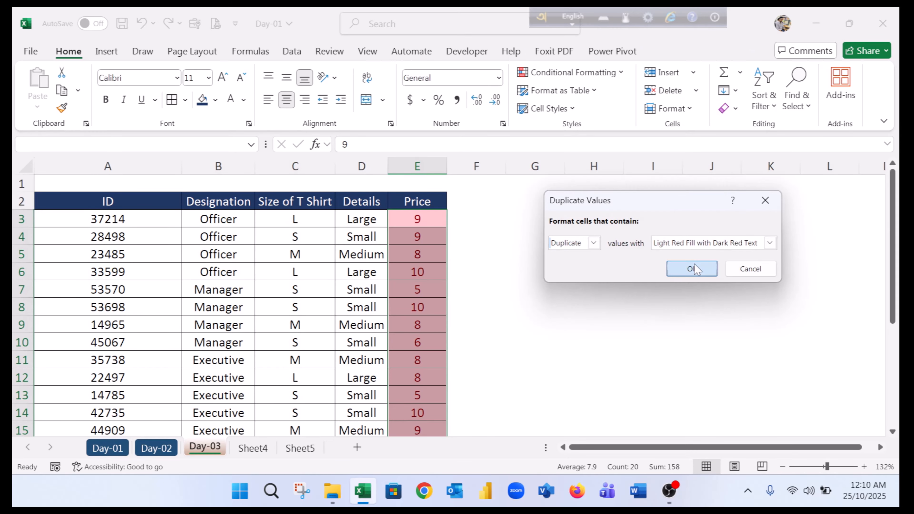
scroll(503, 299, down, 3)
scroll(449, 295, up, 3)
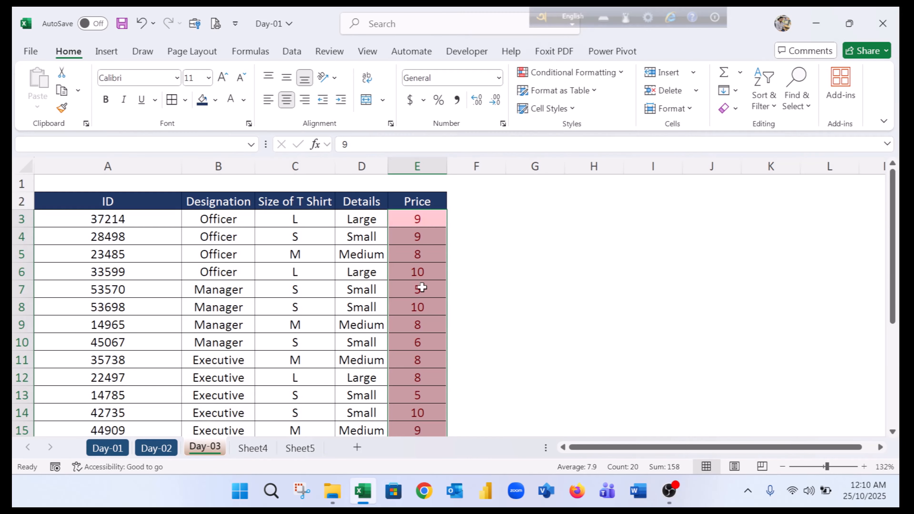
Change the price in E4 to 4 and check the duplicate highlighting down the Price column
click(424, 242)
text(4)
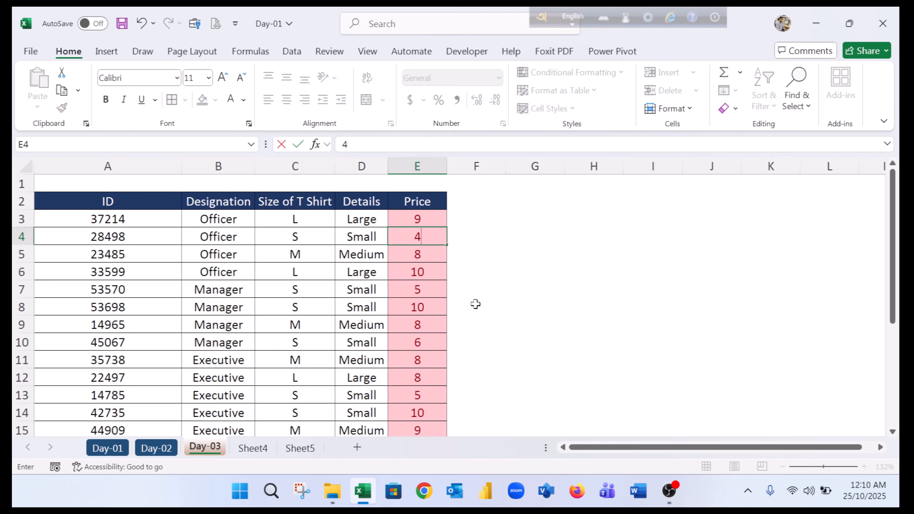
click(475, 306)
click(422, 213)
click(431, 236)
scroll(432, 281, down, 4)
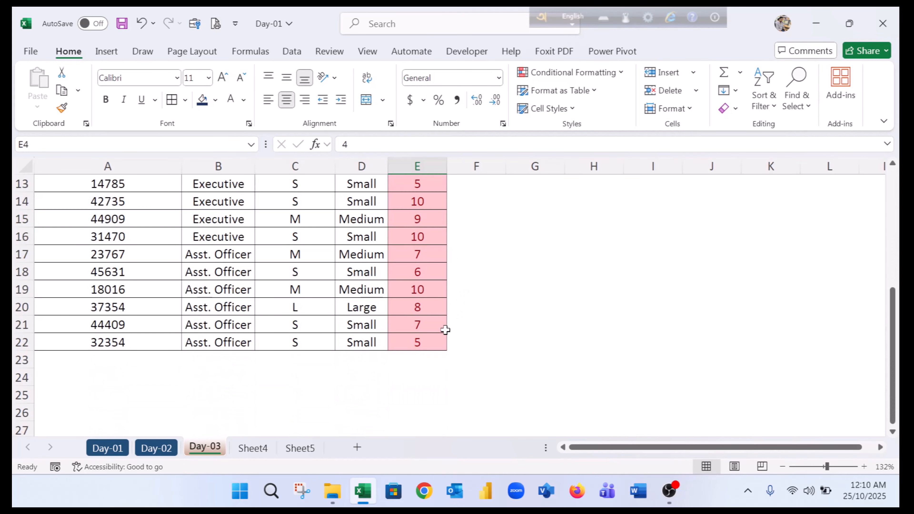
scroll(445, 328, up, 4)
scroll(418, 293, down, 3)
scroll(428, 292, up, 3)
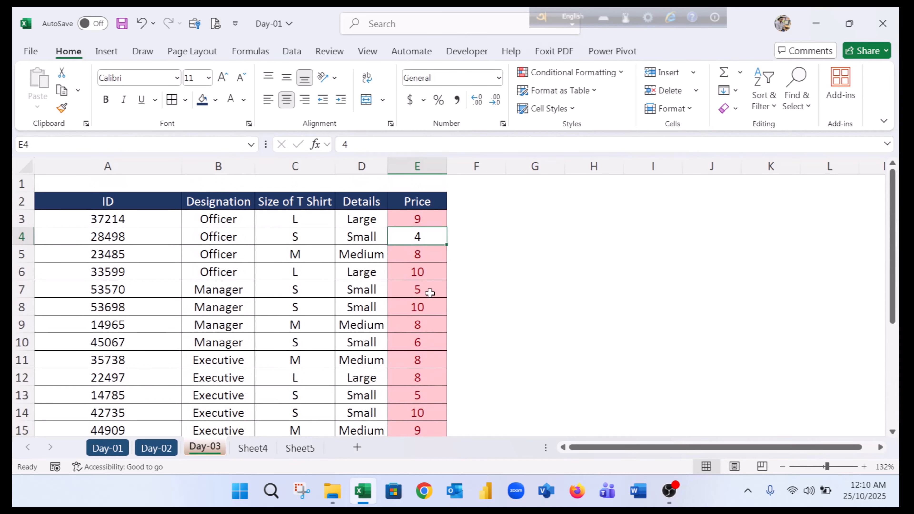
Change the price in E8 to 6
click(430, 302)
click(428, 290)
click(422, 304)
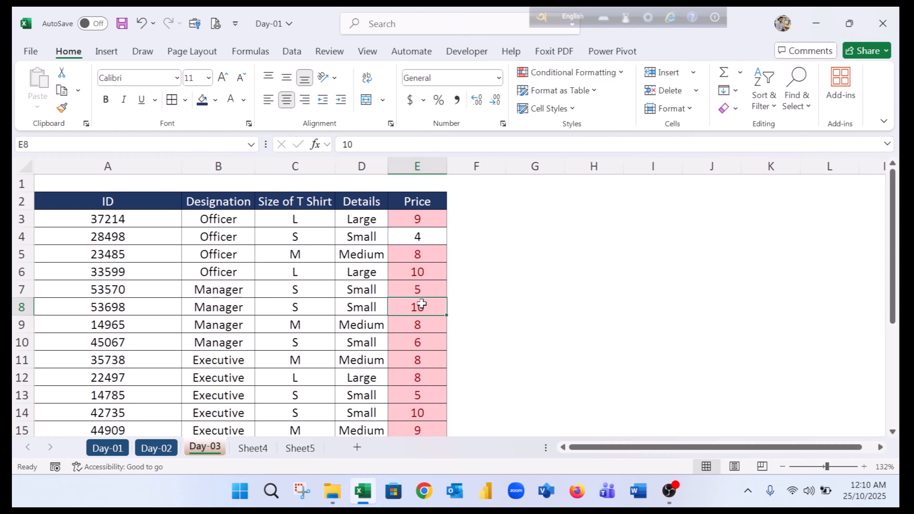
click(463, 339)
Change the price in E16 to 5 and the price in E19 to 4
scroll(441, 340, down, 2)
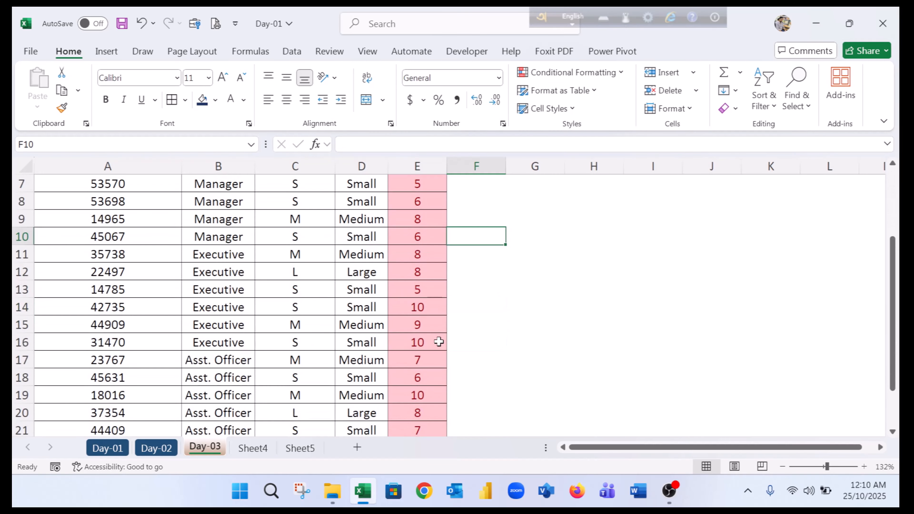
click(431, 345)
text(5)
click(425, 374)
click(424, 392)
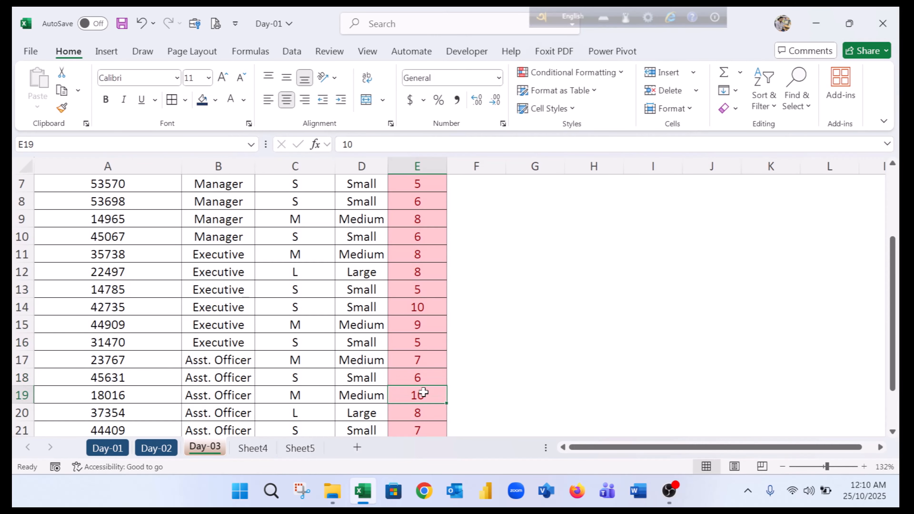
text(4)
click(523, 395)
scroll(464, 363, up, 2)
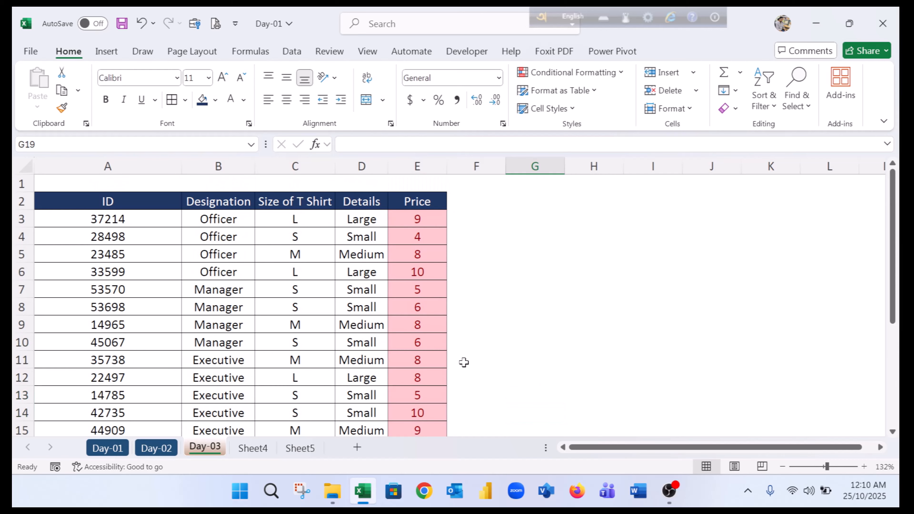
Replace the price in E14 with 1
scroll(443, 361, down, 3)
click(408, 254)
text(1)
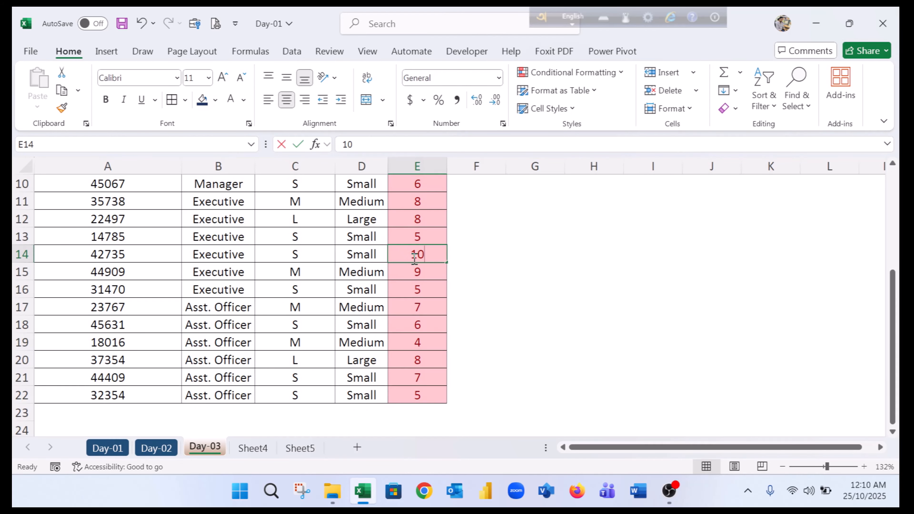
click(532, 270)
Compare the prices in E6, E14 and E4 with the rest of the Price column to check the duplicate highlighting
scroll(483, 290, up, 3)
click(423, 271)
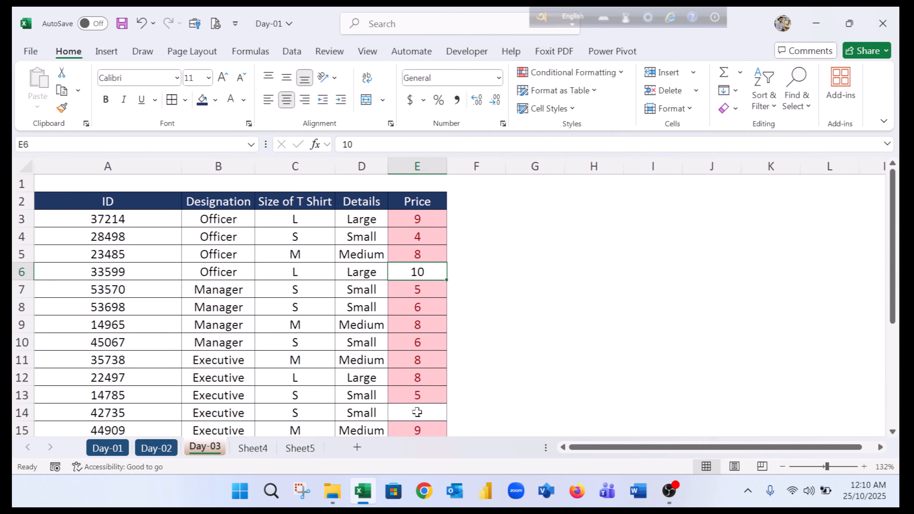
click(416, 412)
scroll(525, 381, down, 2)
scroll(428, 344, down, 1)
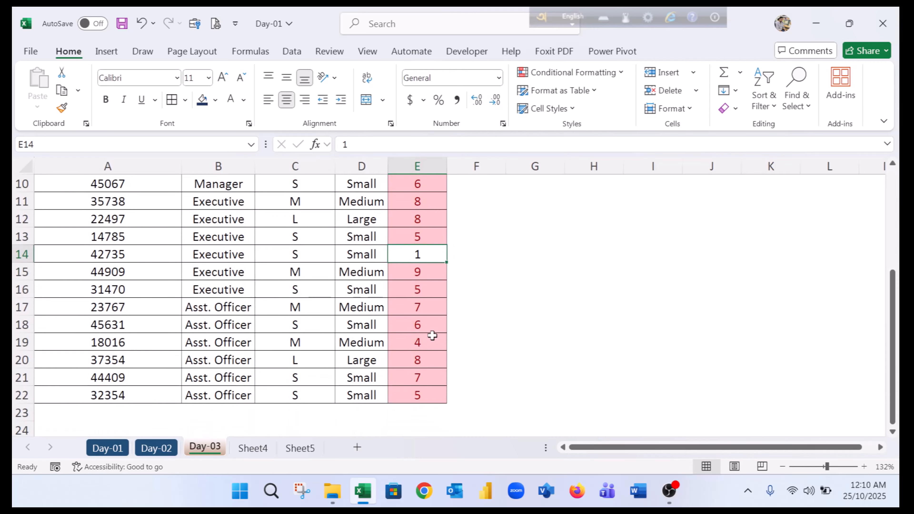
scroll(424, 313, up, 3)
click(431, 232)
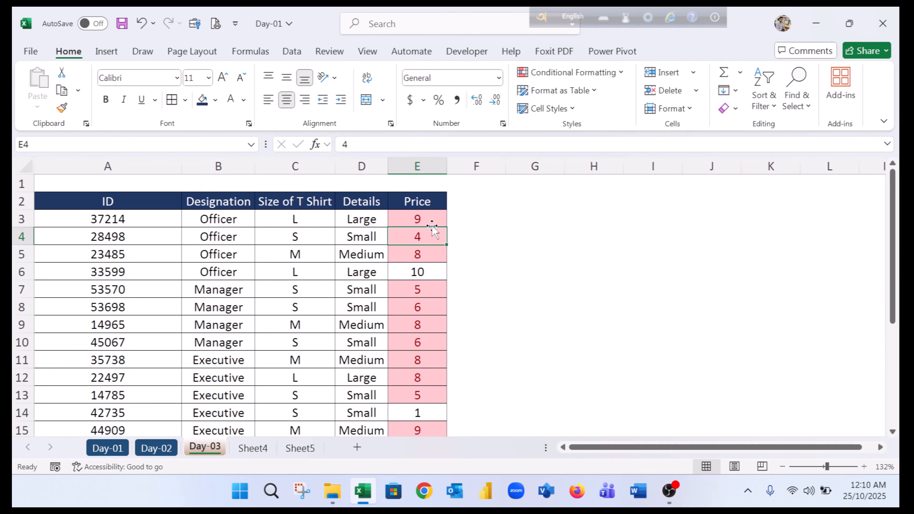